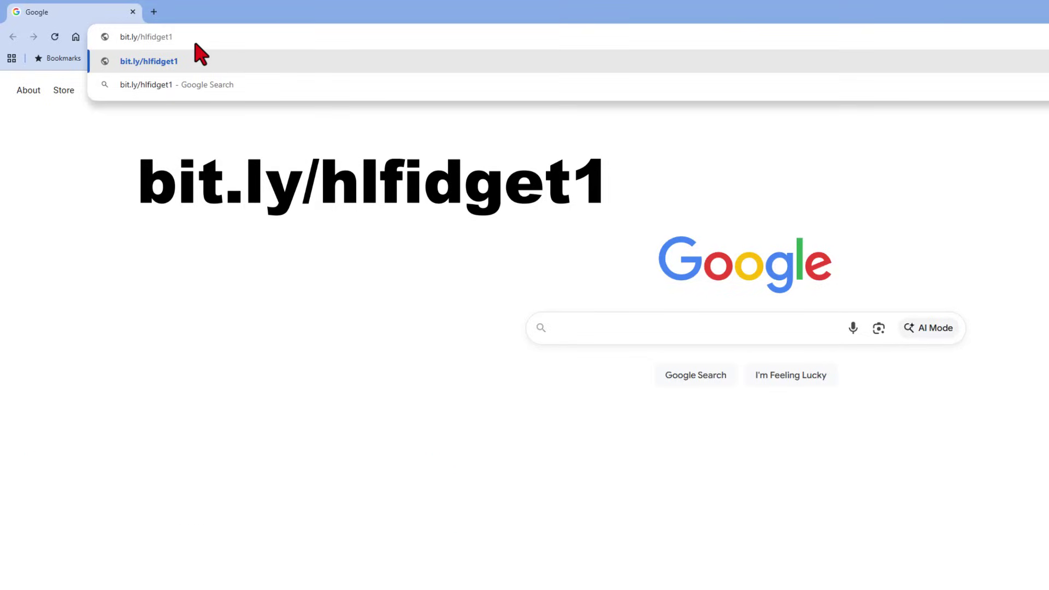
# Open bit.ly/hlfidget1 and like the Gingy clicky fidget design
pyautogui.press('Return')
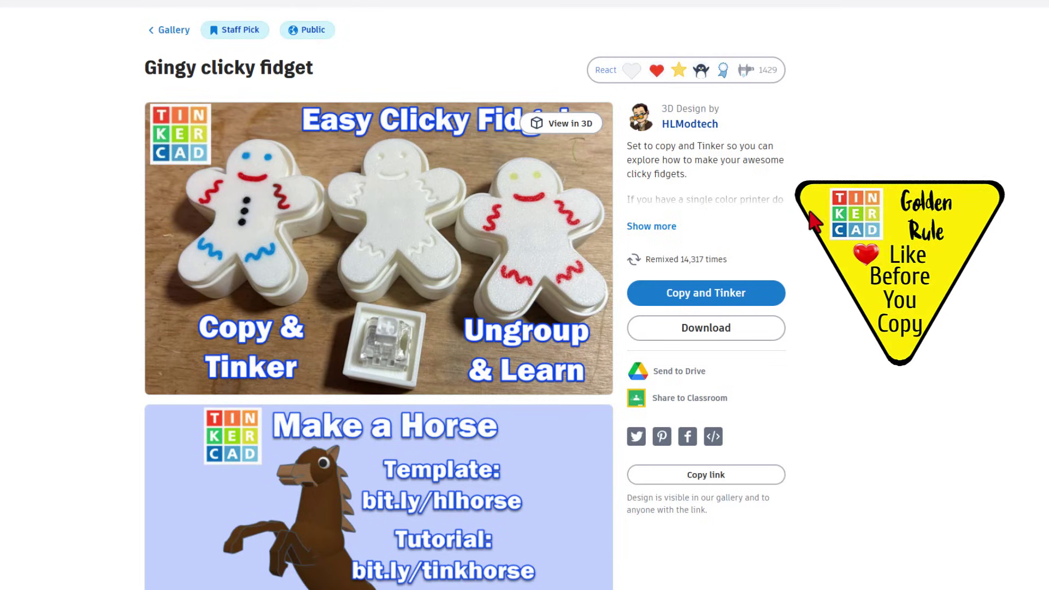
pyautogui.click(715, 71)
pyautogui.click(693, 160)
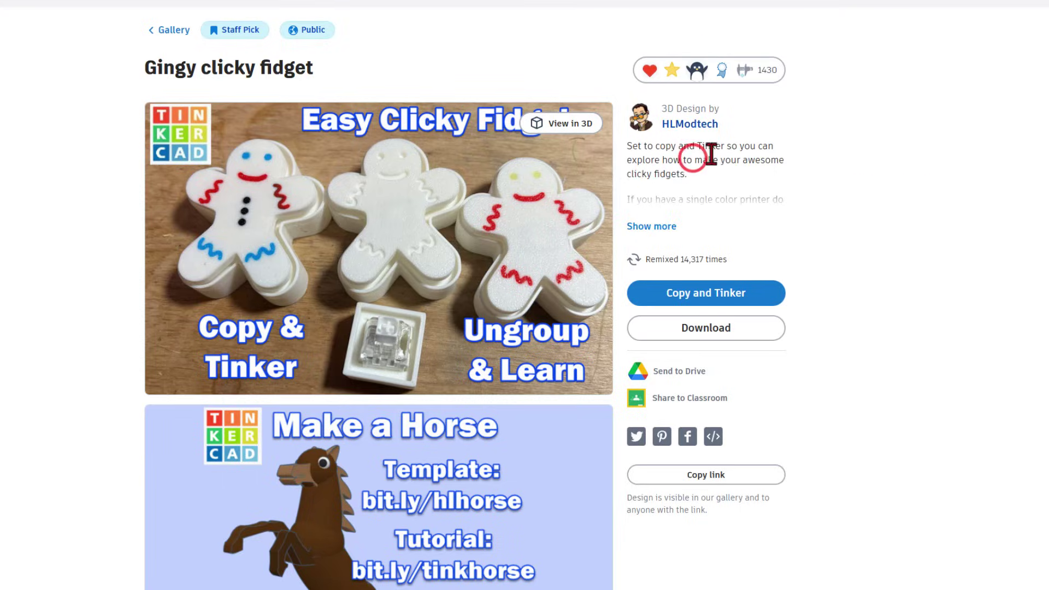
# Copy the Gingy clicky fidget design for editing and view the workplane note about one-color printers
pyautogui.click(704, 291)
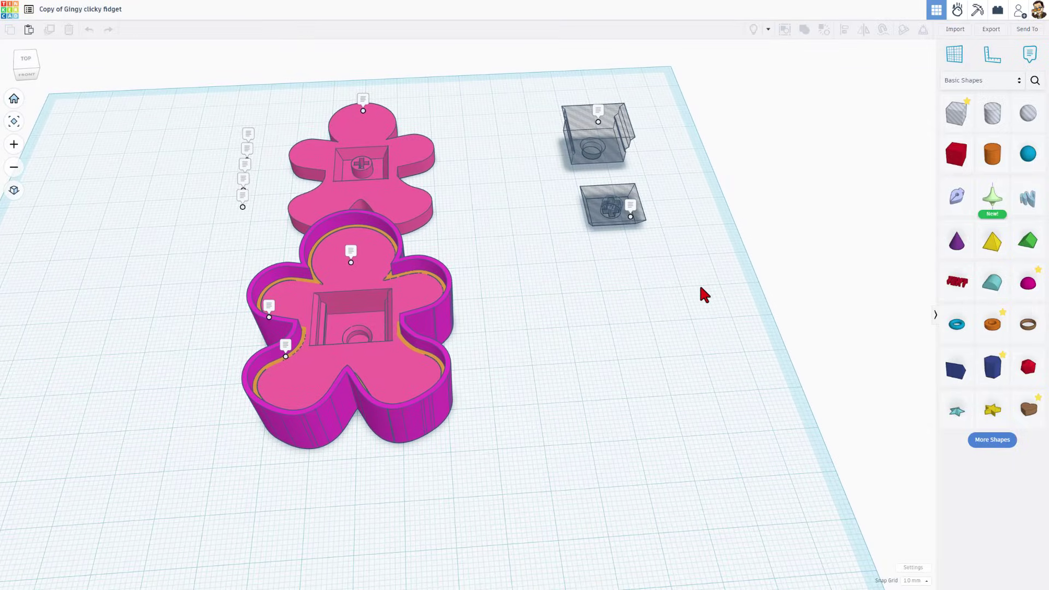
pyautogui.moveTo(246, 130)
pyautogui.click(248, 147)
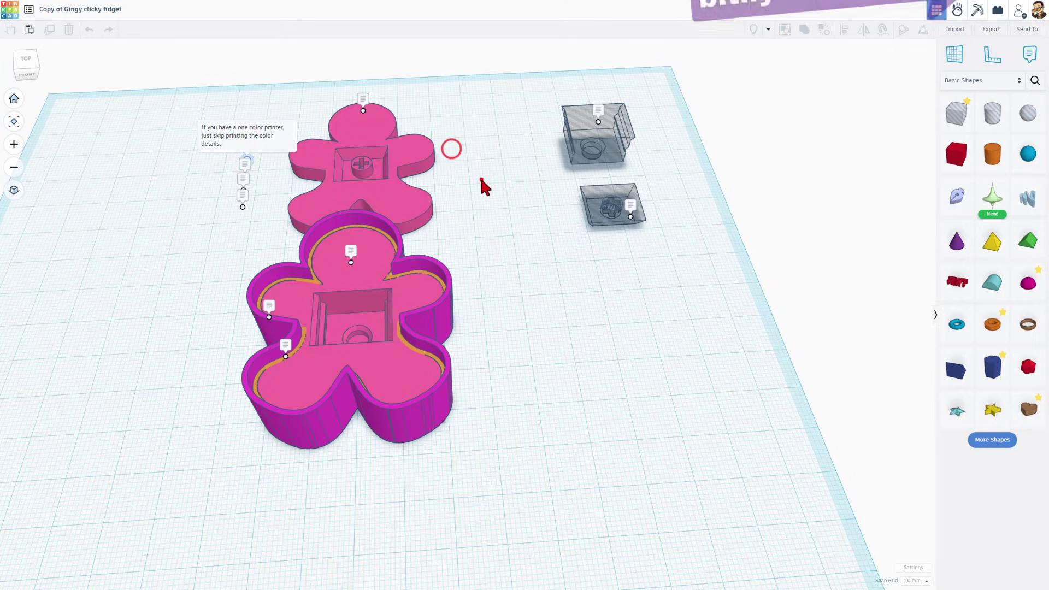
# Delete the gingerbread bodies and their red detail shapes, keeping only the two key hole shapes on the workplane
pyautogui.moveTo(479, 116); pyautogui.dragTo(298, 361)
pyautogui.press('Delete')
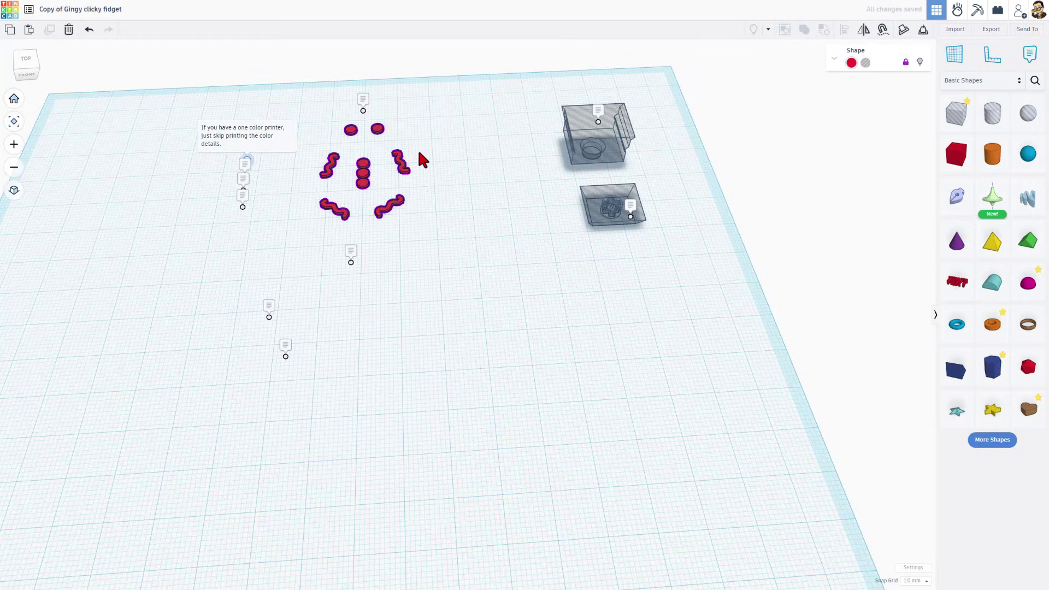
pyautogui.moveTo(426, 129); pyautogui.dragTo(320, 218)
pyautogui.hotkey('ctrl', 'g')
pyautogui.click(705, 95)
pyautogui.moveTo(448, 120); pyautogui.dragTo(311, 218)
pyautogui.press('Delete')
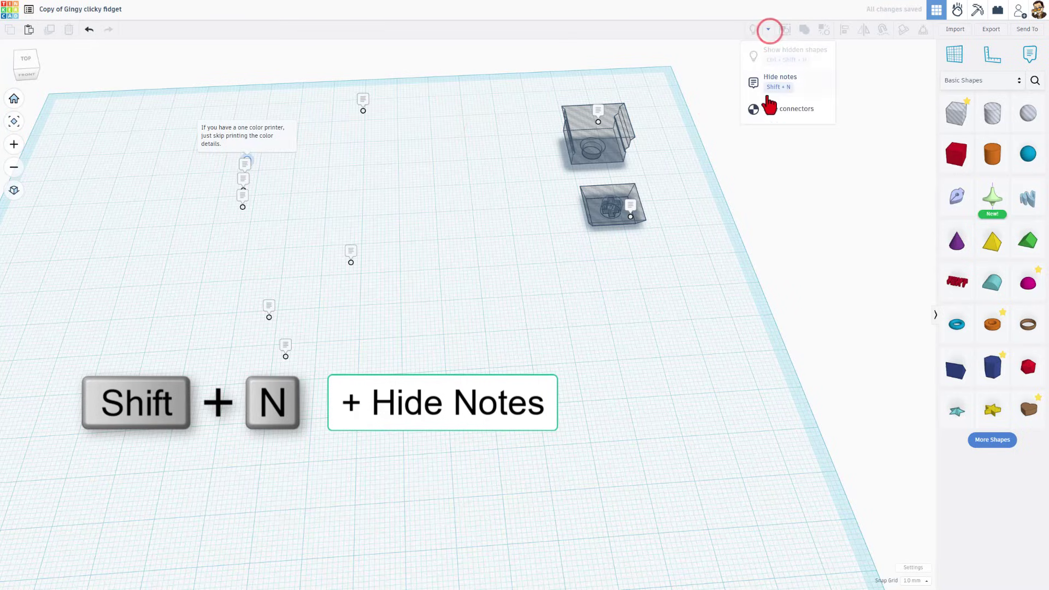
# Hide the notes on the workplane and rename the design "fidget star v2"
pyautogui.click(777, 87)
pyautogui.moveTo(371, 143); pyautogui.dragTo(332, 136, button='right')
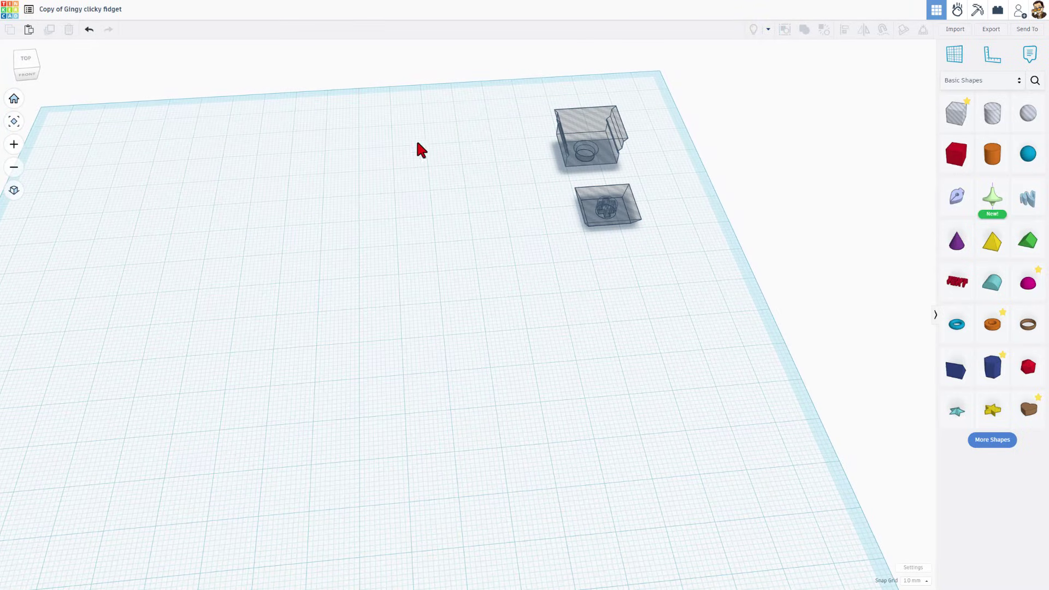
pyautogui.click(95, 12)
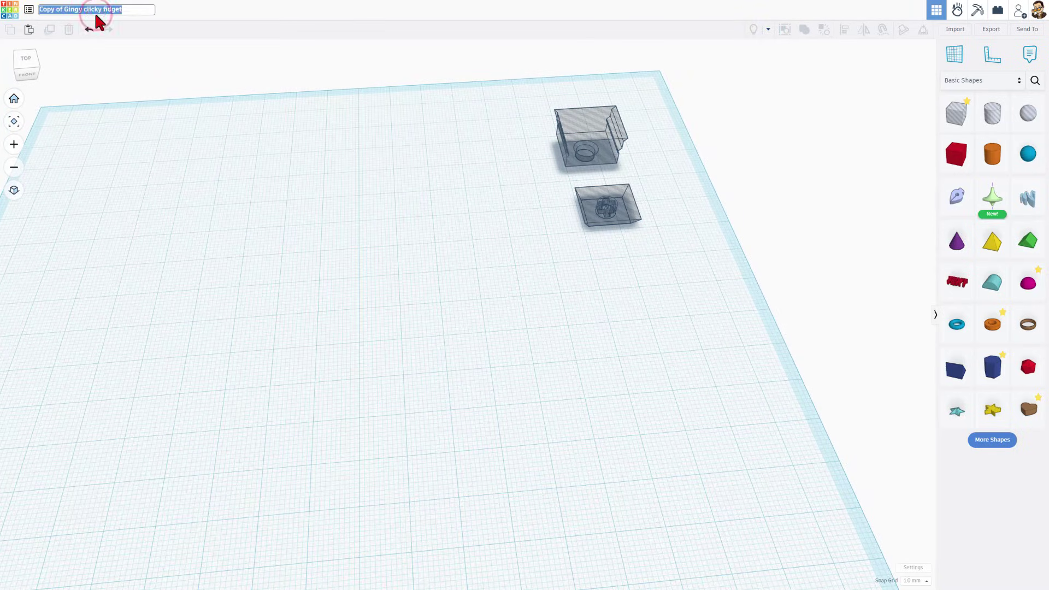
pyautogui.write('fidget star v2')
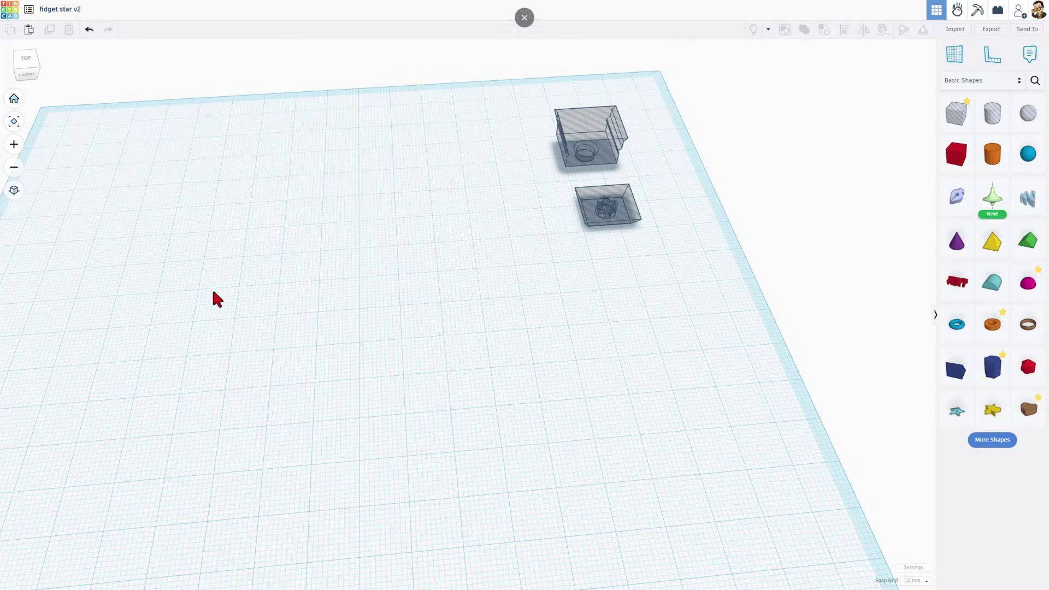
# Save the key socket hole as a custom hole shape named "fidget hole" with its part size locked
pyautogui.click(594, 132)
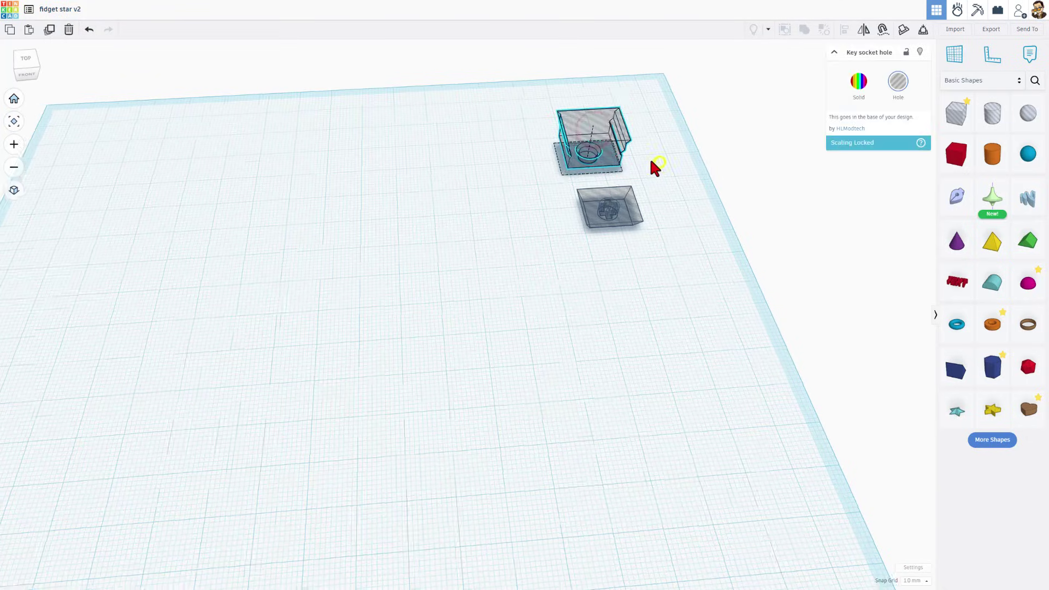
pyautogui.moveTo(660, 164); pyautogui.dragTo(641, 168, button='right')
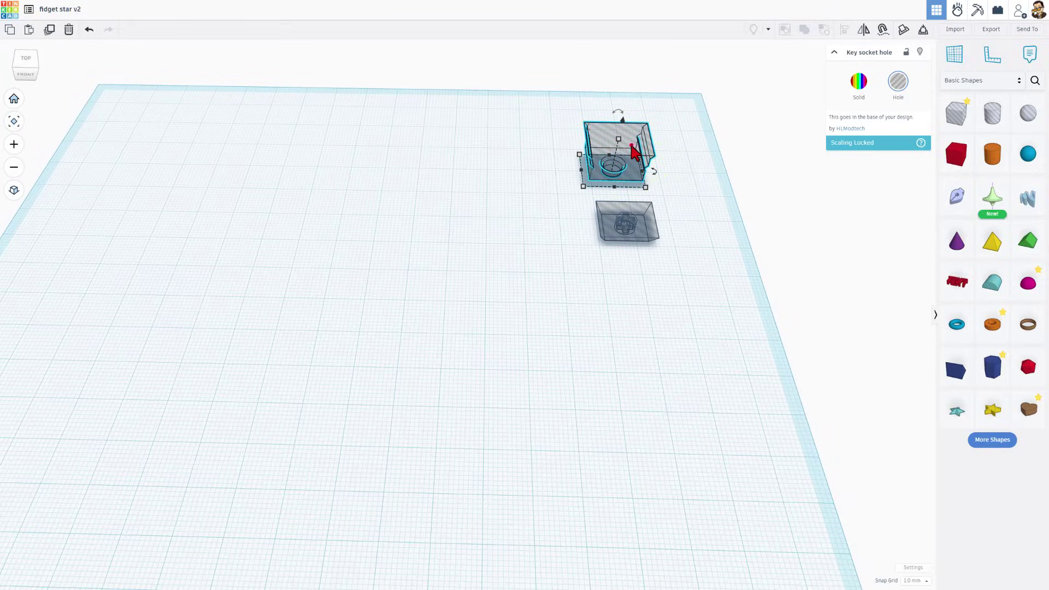
pyautogui.click(632, 147)
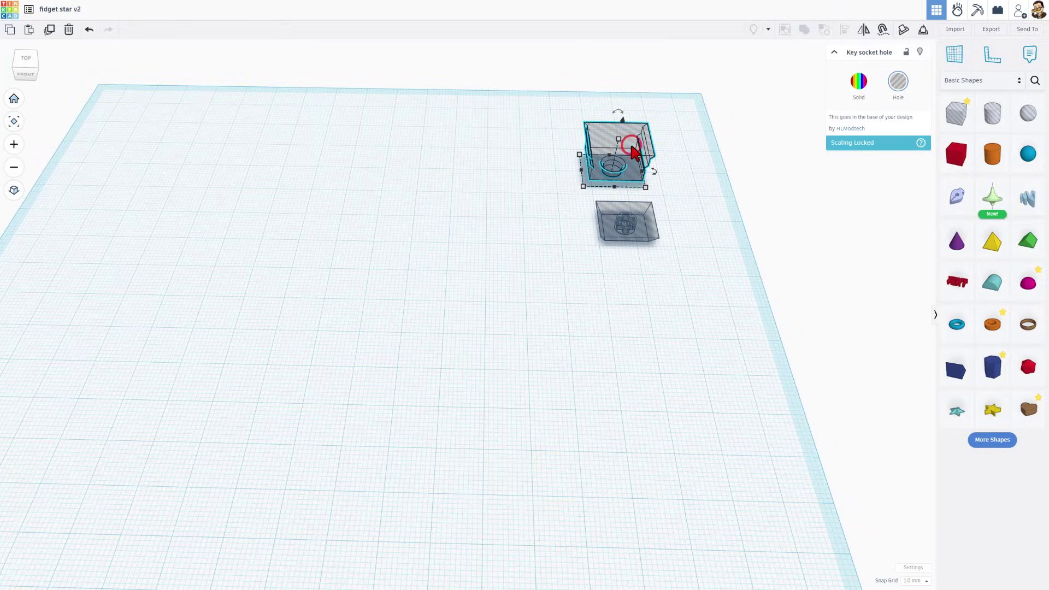
pyautogui.click(983, 83)
pyautogui.click(985, 72)
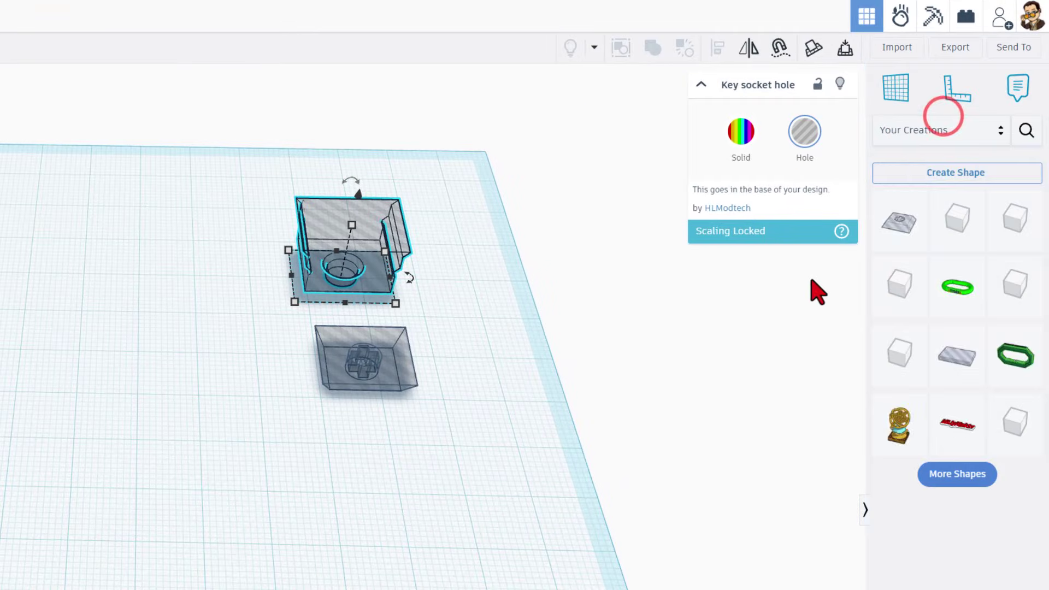
pyautogui.click(962, 173)
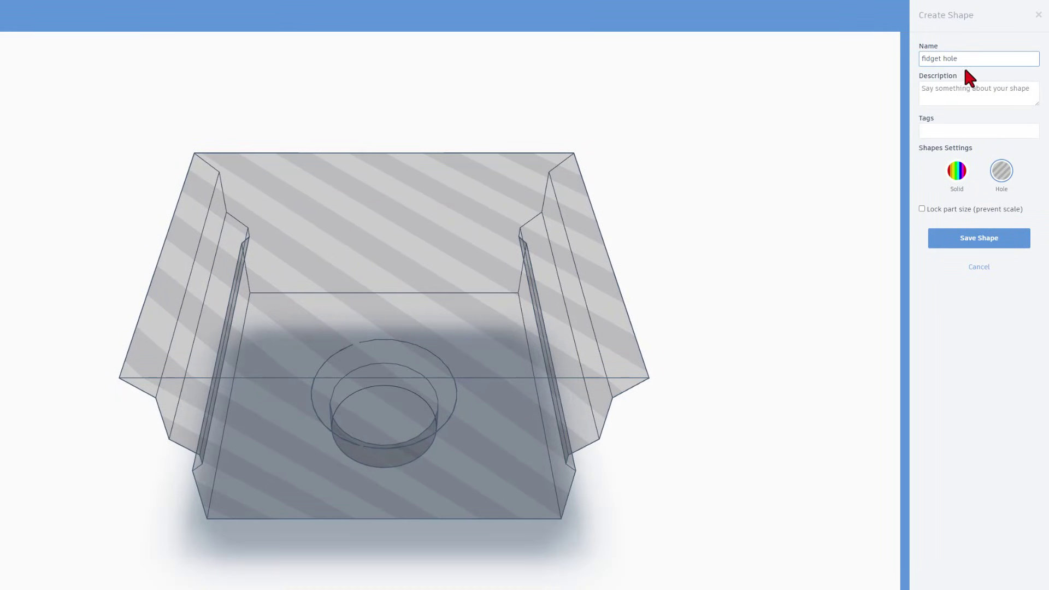
pyautogui.click(923, 209)
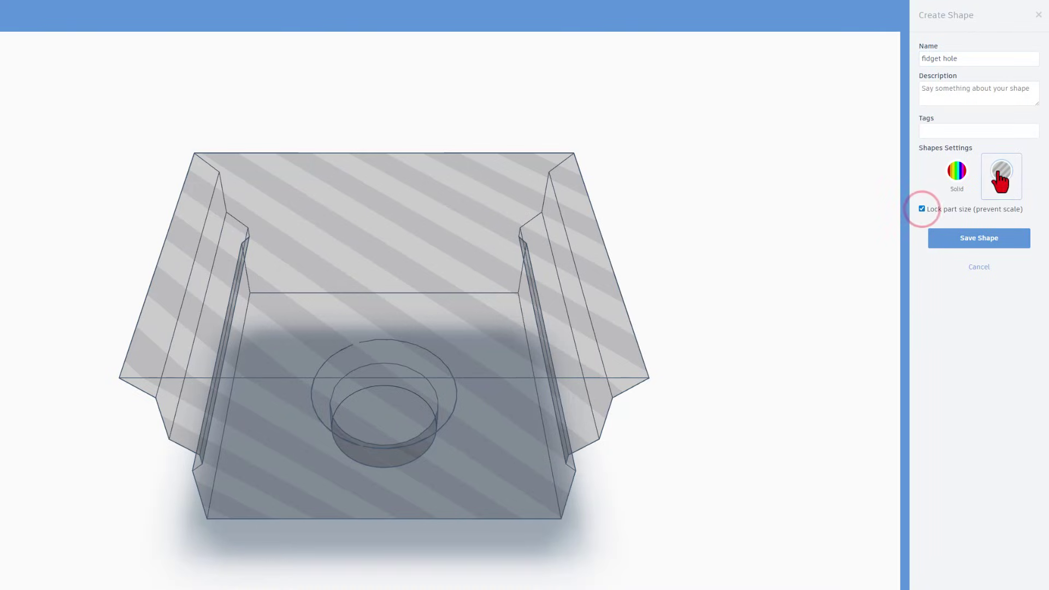
pyautogui.click(971, 245)
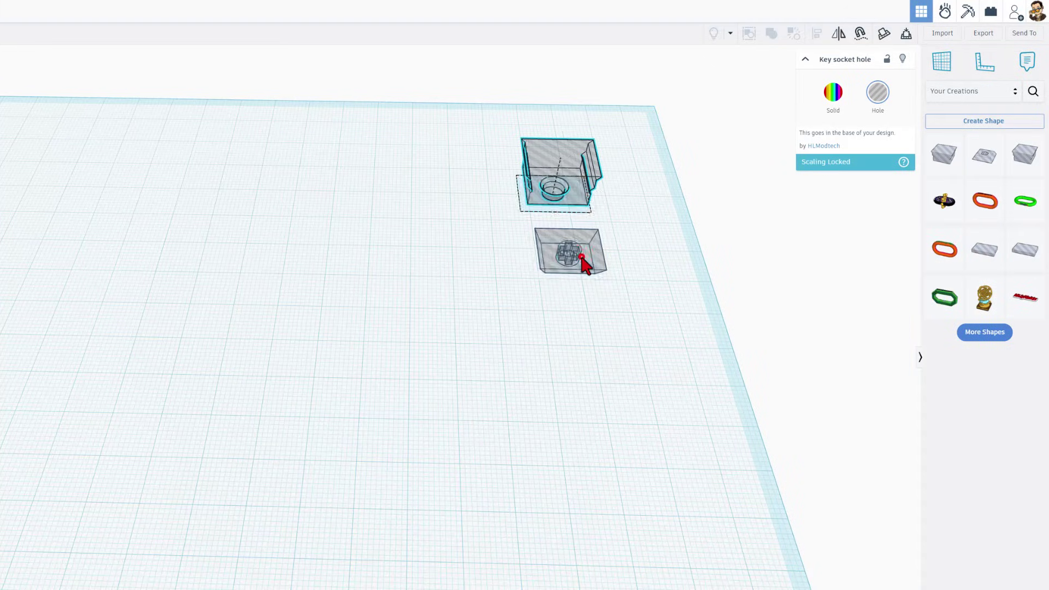
# Select the key top hole and delete the newly saved fidget hole shape from Your Creations
pyautogui.click(581, 264)
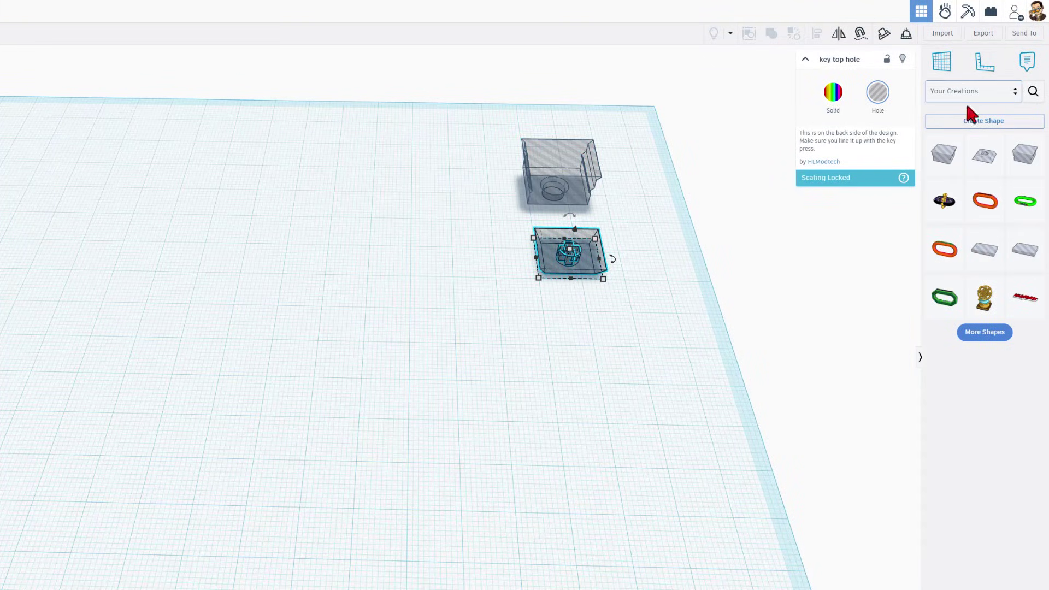
pyautogui.click(933, 142)
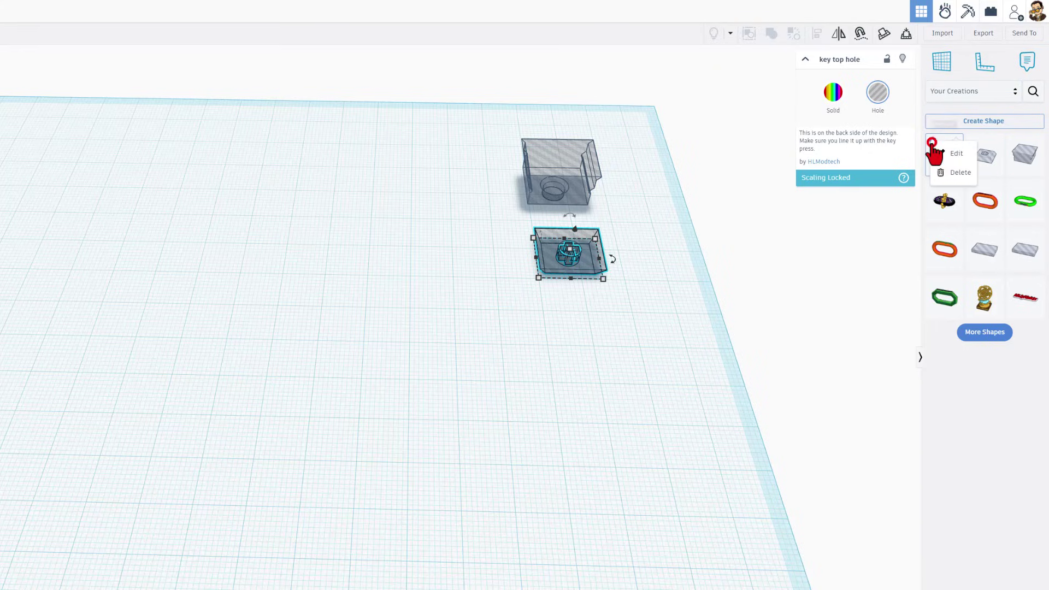
pyautogui.click(957, 174)
pyautogui.click(498, 361)
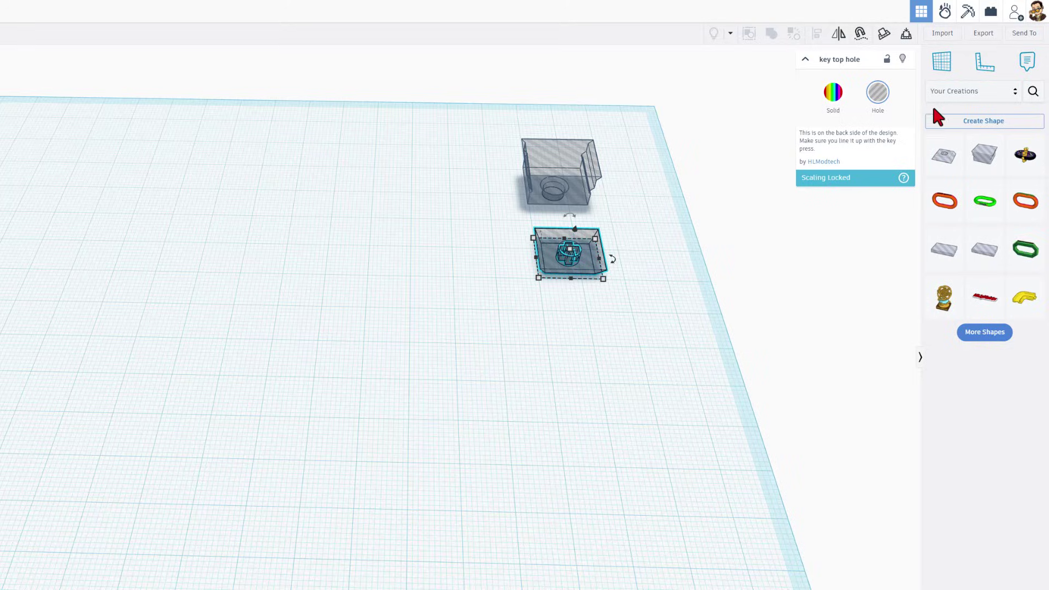
pyautogui.click(956, 94)
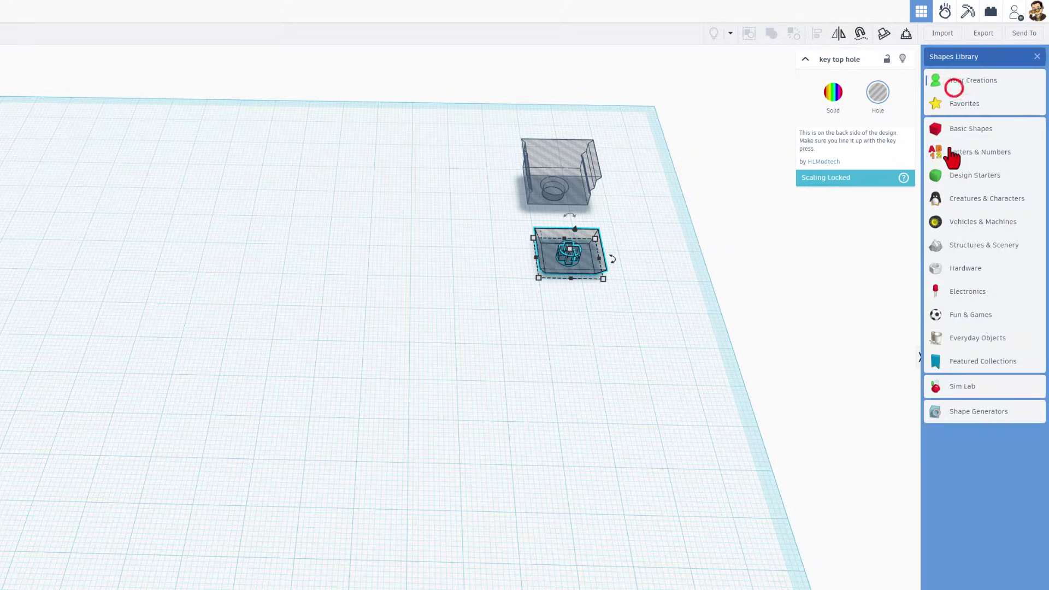
pyautogui.click(957, 86)
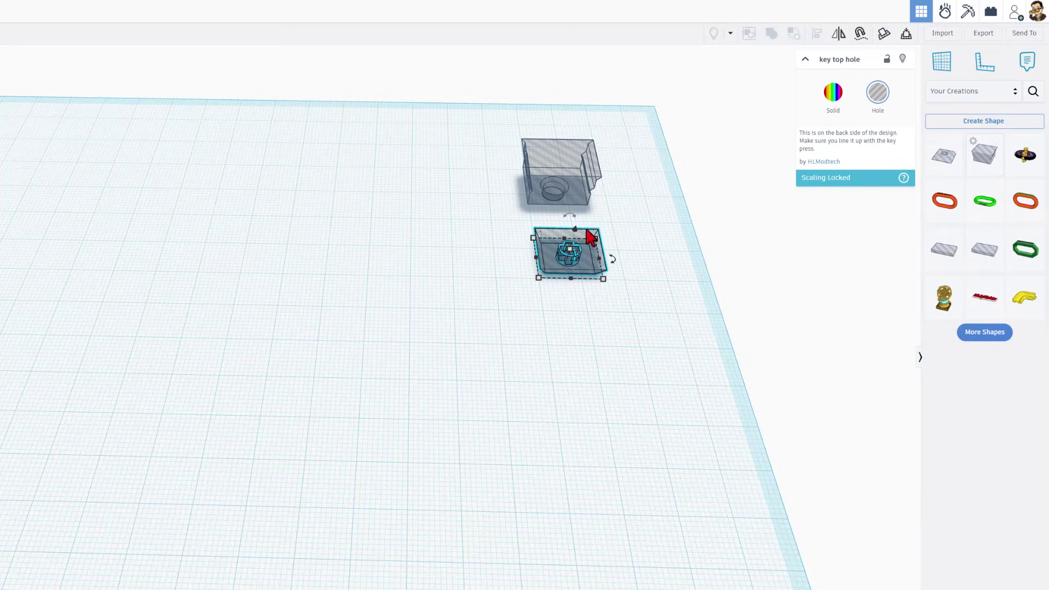
pyautogui.click(486, 299)
pyautogui.moveTo(487, 300); pyautogui.dragTo(541, 257, button='right')
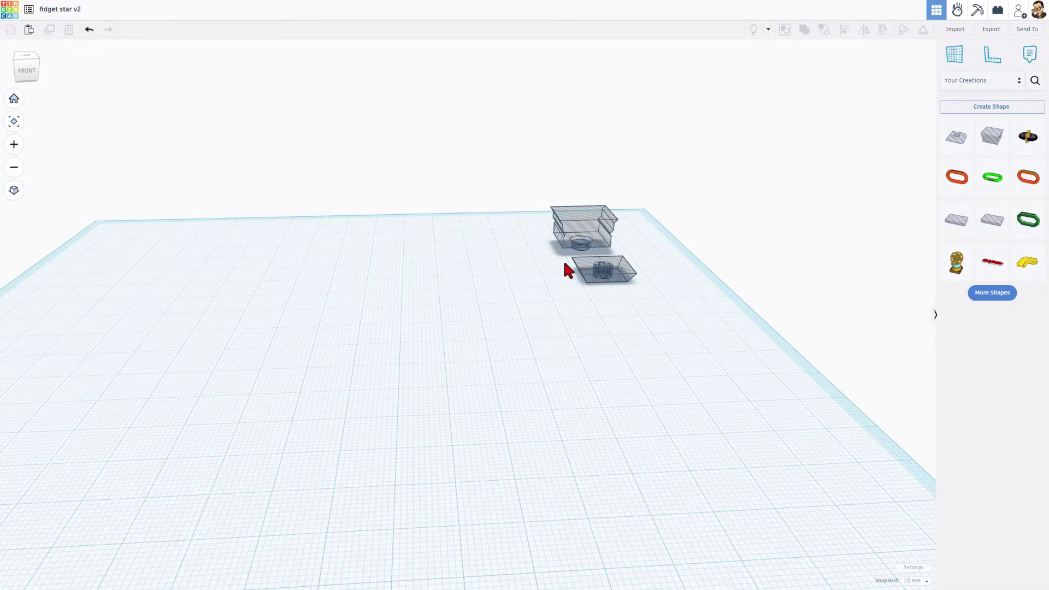
pyautogui.moveTo(592, 290); pyautogui.dragTo(585, 326, button='right')
pyautogui.moveTo(506, 262); pyautogui.dragTo(506, 276, button='right')
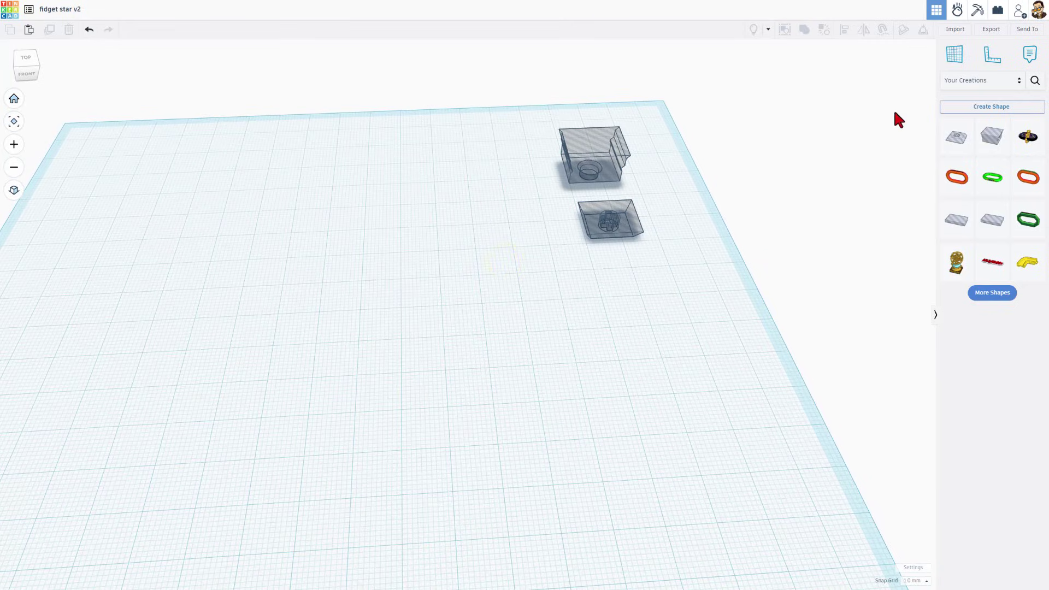
# Place the yellow Star from Basic Shapes on the workplane and rotate it flat by -18 degrees
pyautogui.click(962, 82)
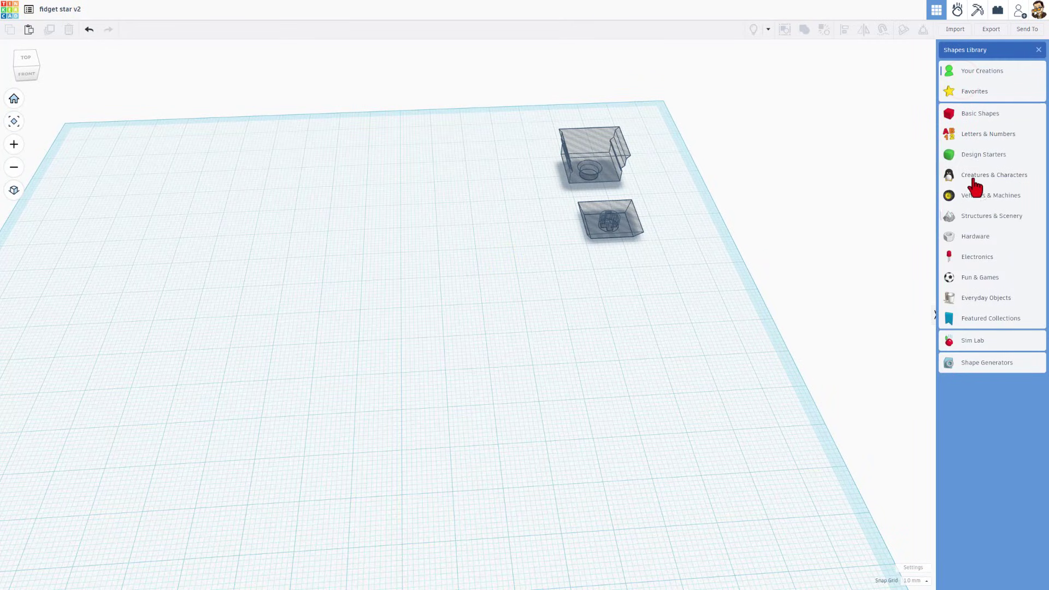
pyautogui.click(979, 114)
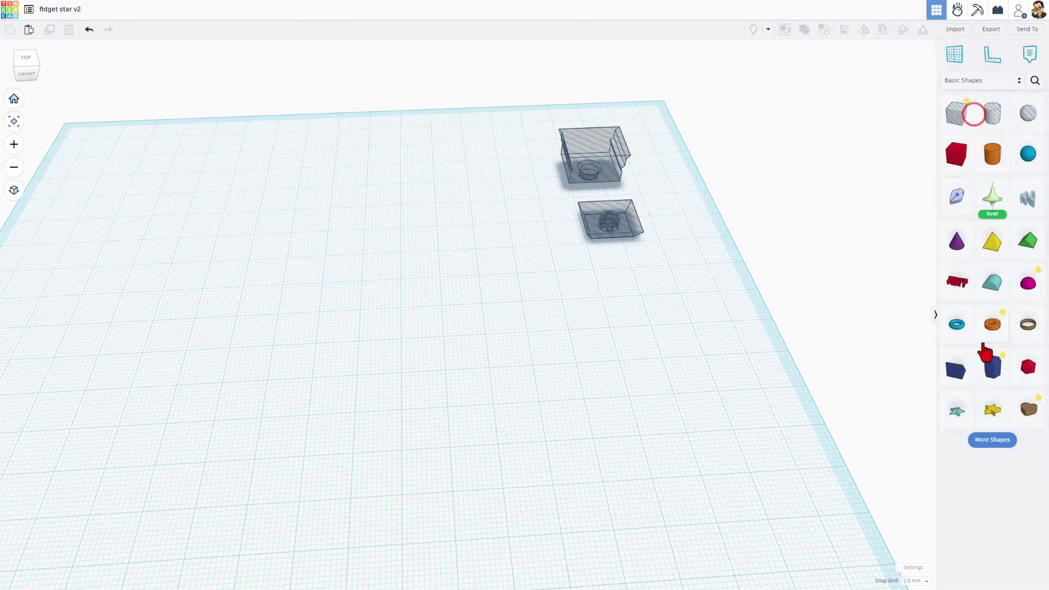
pyautogui.moveTo(992, 409); pyautogui.dragTo(346, 369)
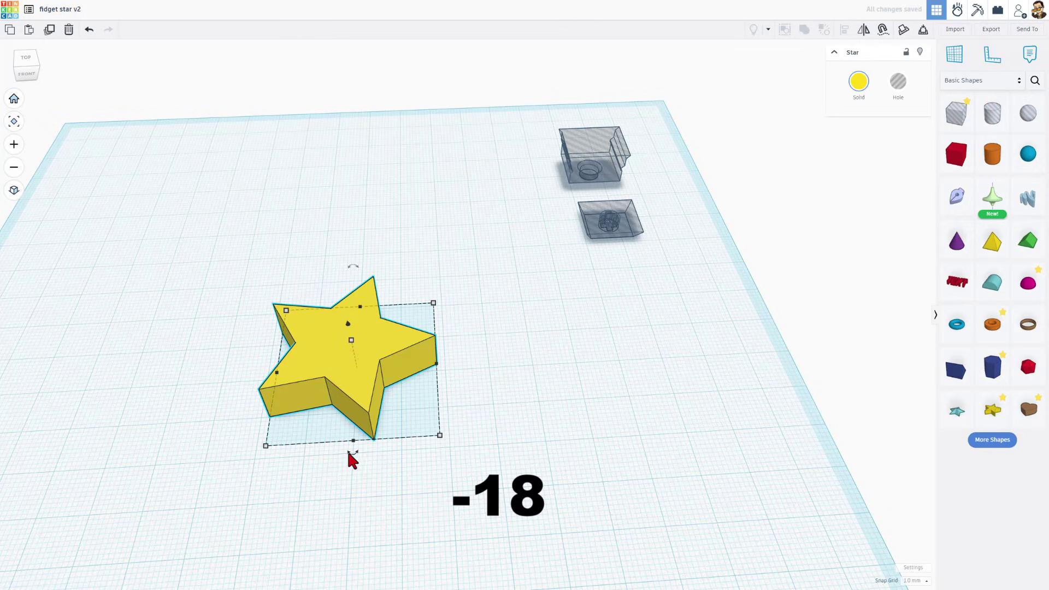
pyautogui.moveTo(349, 454); pyautogui.dragTo(412, 511)
pyautogui.click(330, 454)
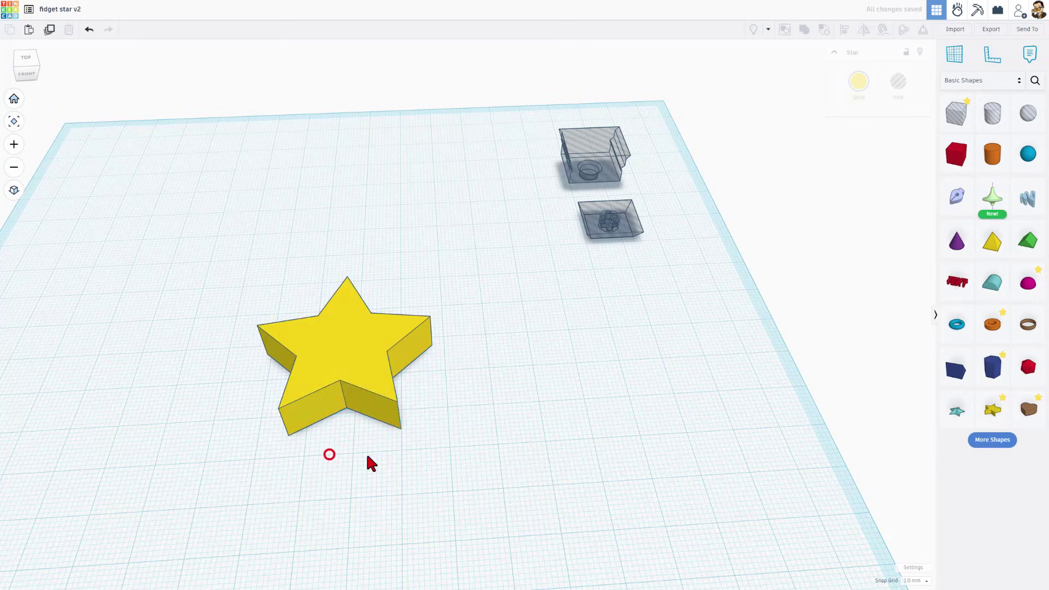
# Make the star transparent and move it about 7 mm toward the back and 2 mm sideways
pyautogui.moveTo(455, 426); pyautogui.dragTo(429, 497, button='right')
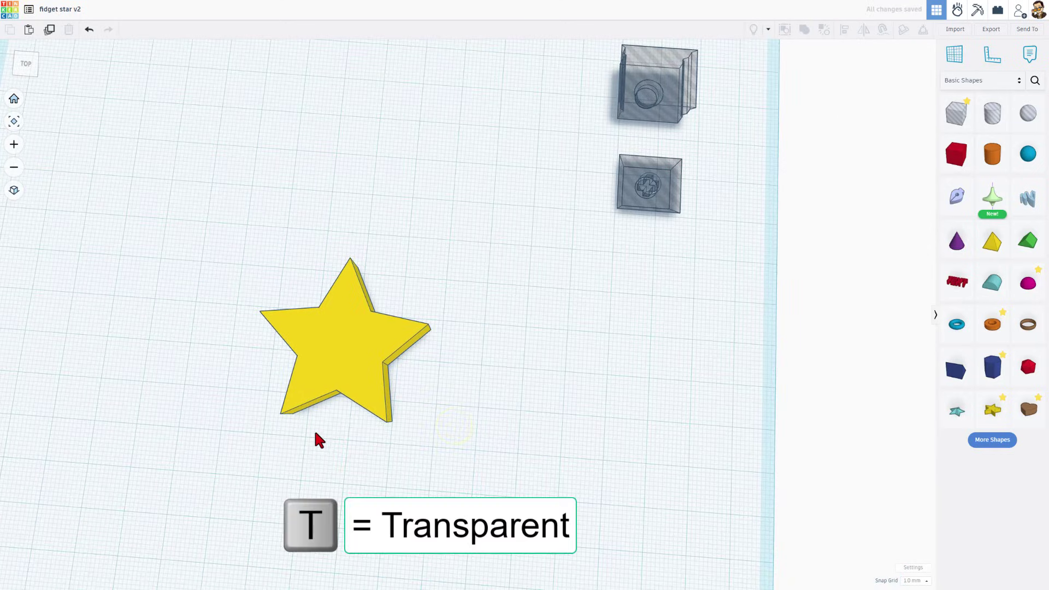
pyautogui.click(361, 363)
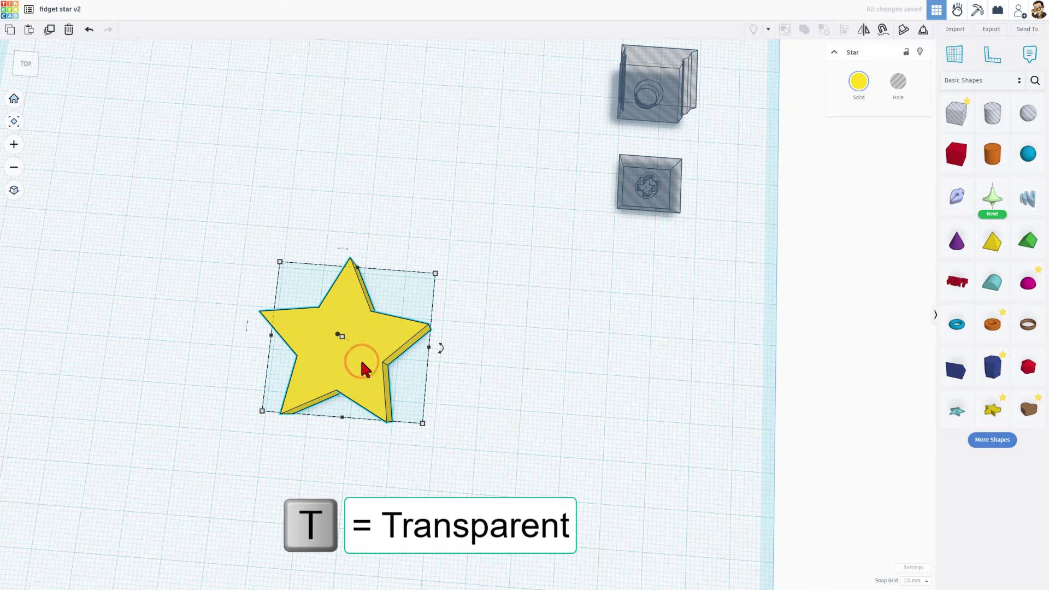
pyautogui.press('t')
pyautogui.moveTo(353, 366); pyautogui.dragTo(352, 342, button='right')
pyautogui.moveTo(359, 360); pyautogui.dragTo(360, 323)
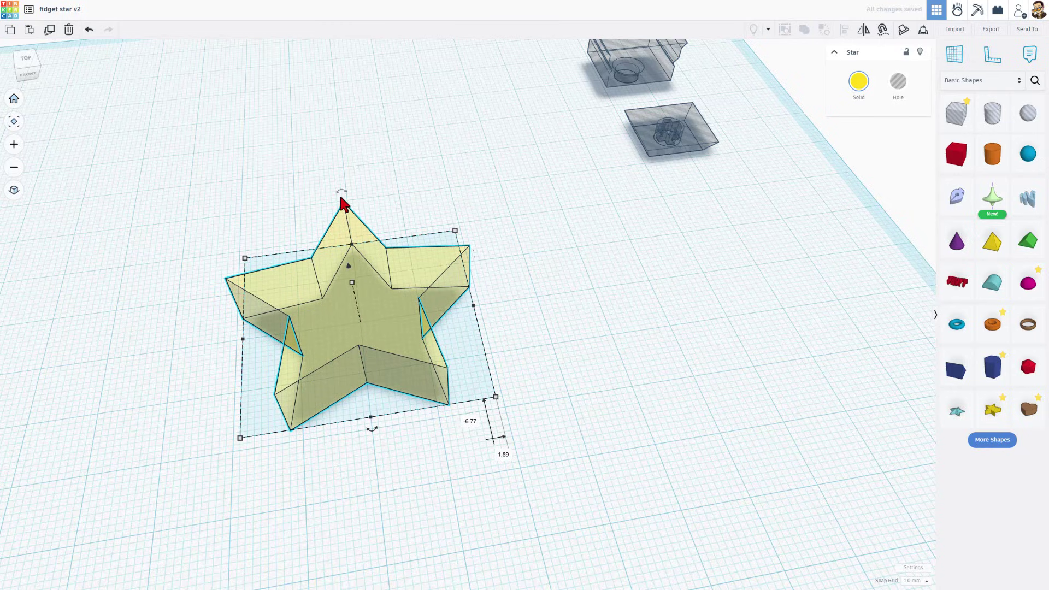
pyautogui.scroll(-2, 369, 414)
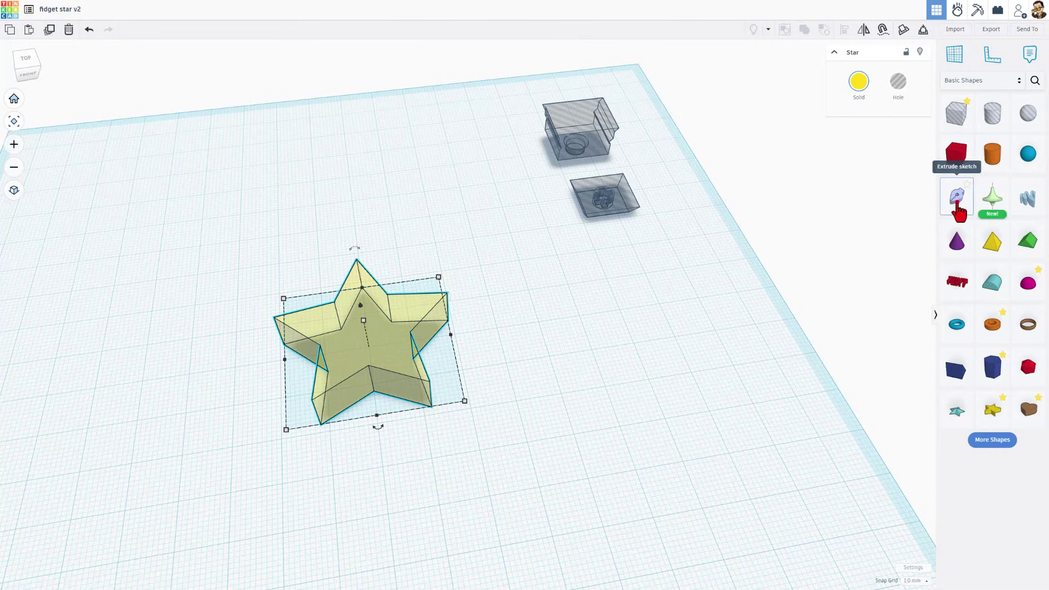
# Start an Extrude sketch on the workplane and trace straight lines from the star's top tip through the inner corner to the right arm's tip
pyautogui.moveTo(960, 210)
pyautogui.mouseDown()
pyautogui.moveTo(382, 368)
pyautogui.moveTo(352, 464)
pyautogui.moveTo(358, 476)
pyautogui.moveTo(383, 471)
pyautogui.moveTo(369, 353)
pyautogui.moveTo(381, 467)
pyautogui.mouseUp()
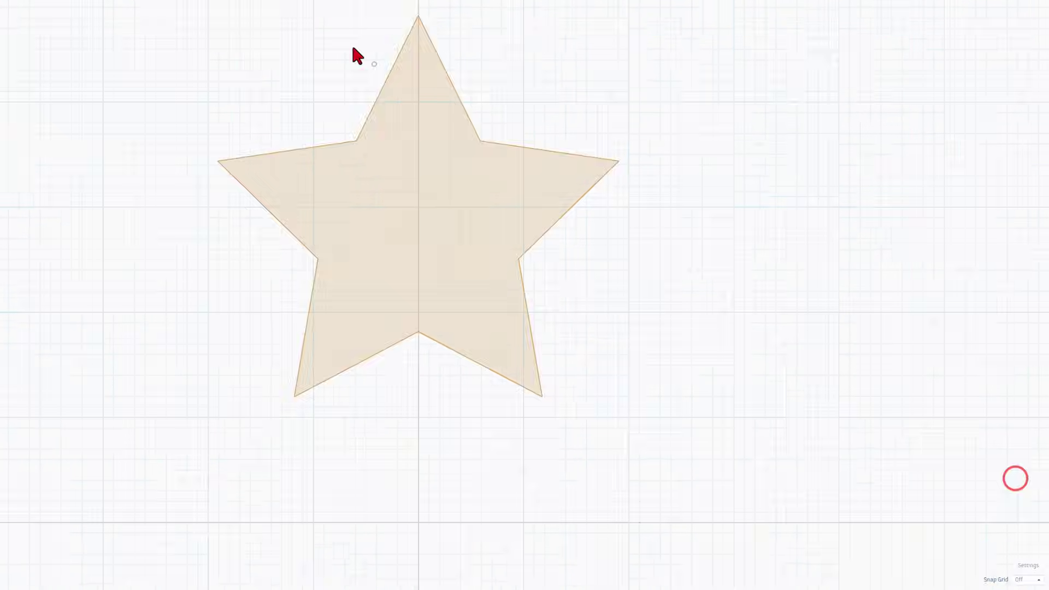
pyautogui.scroll(8, 482, 68)
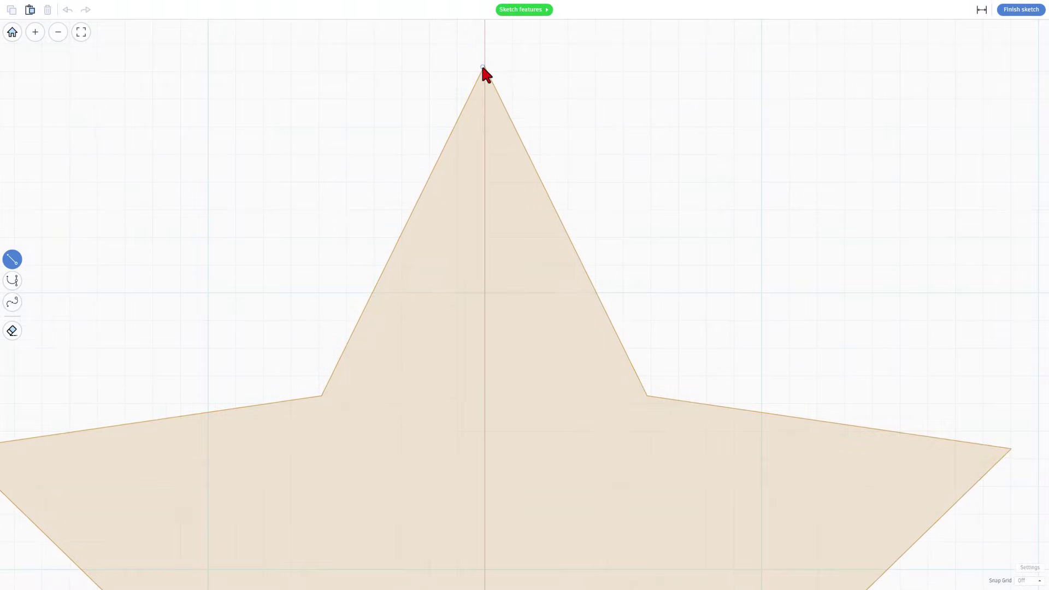
pyautogui.scroll(2, 484, 66)
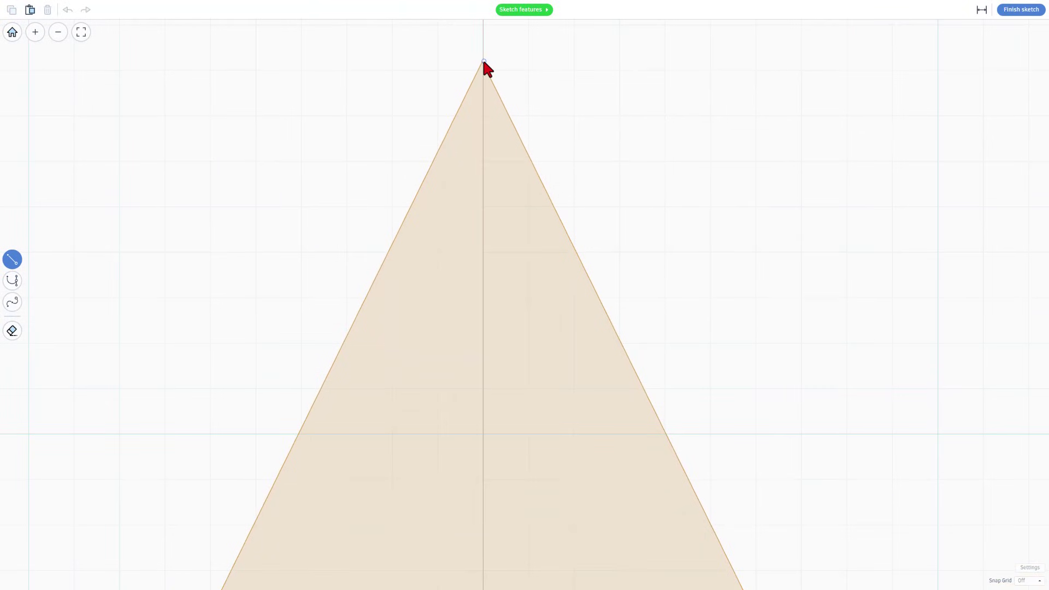
pyautogui.click(483, 62)
pyautogui.scroll(-3, 552, 305)
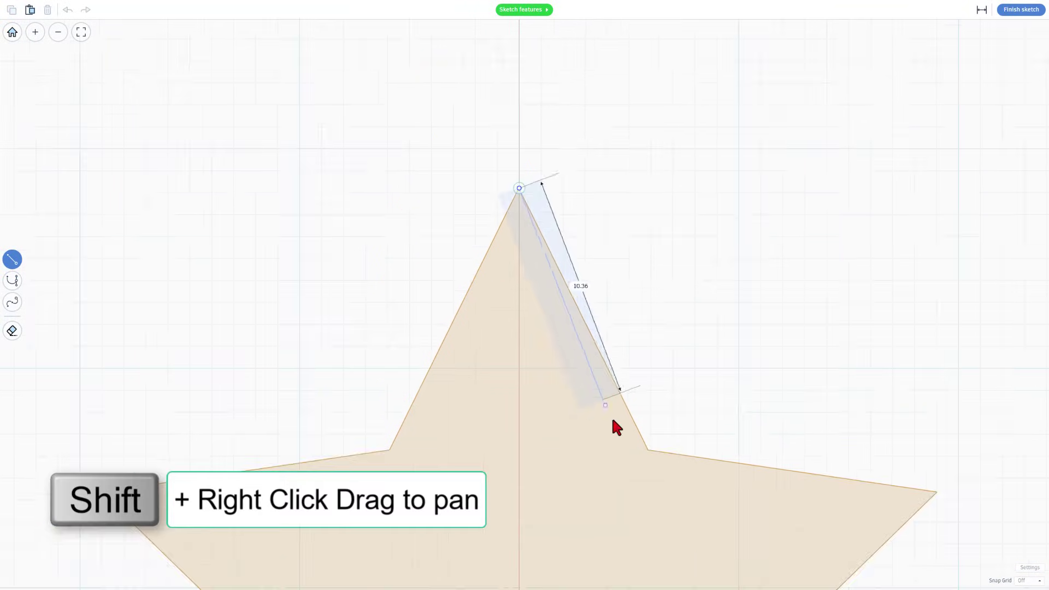
pyautogui.keyDown('shift'); pyautogui.moveTo(628, 431); pyautogui.dragTo(548, 240, button='right'); pyautogui.keyUp('shift')
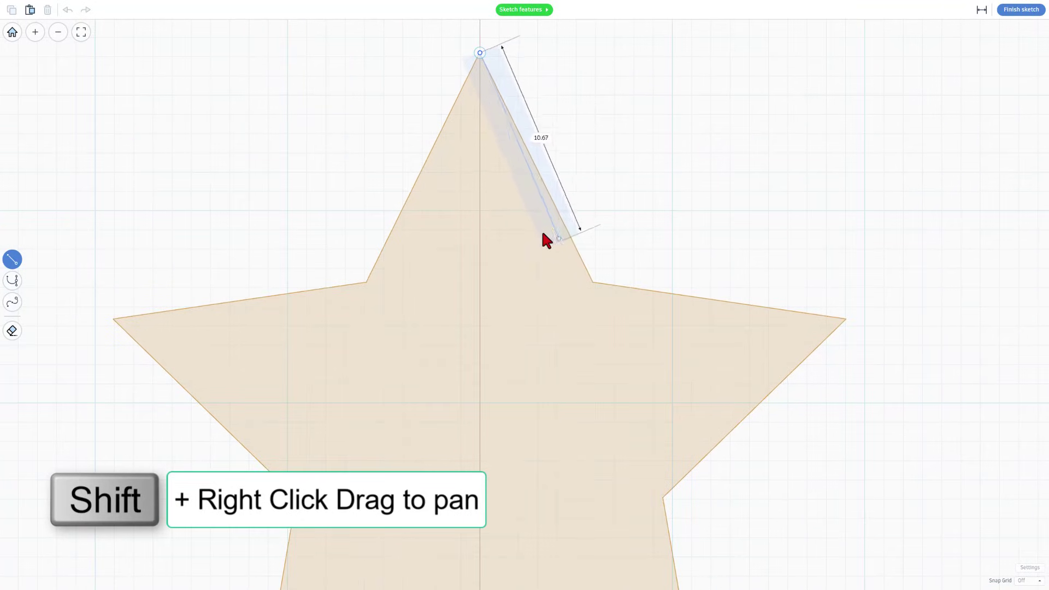
pyautogui.click(592, 282)
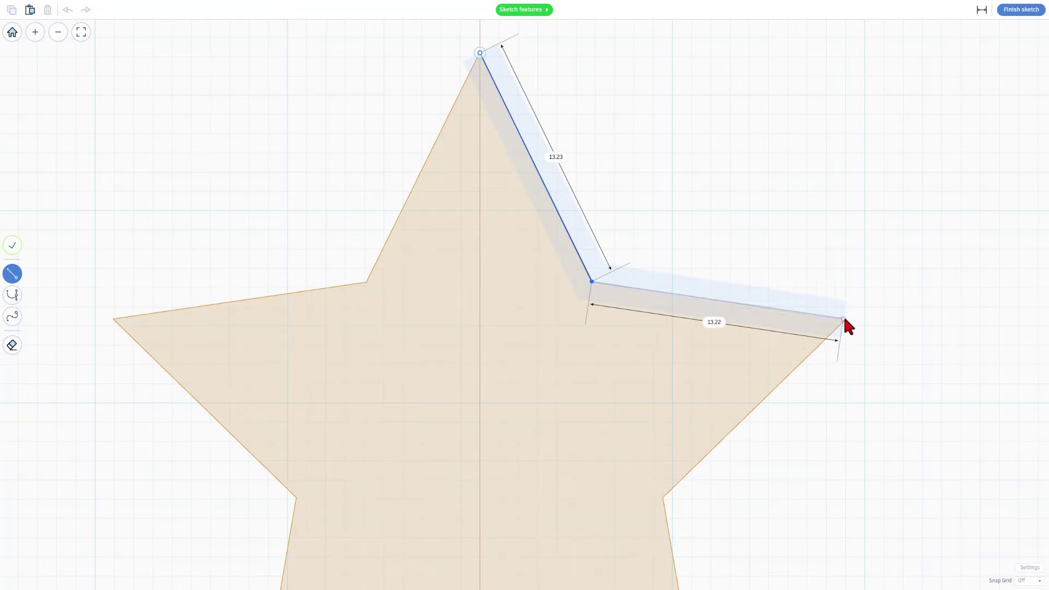
pyautogui.click(845, 318)
# Trace the remaining star corners clockwise with straight lines and close the outline at the top tip
pyautogui.moveTo(840, 359); pyautogui.dragTo(862, 287, button='middle')
pyautogui.scroll(-3, 858, 295)
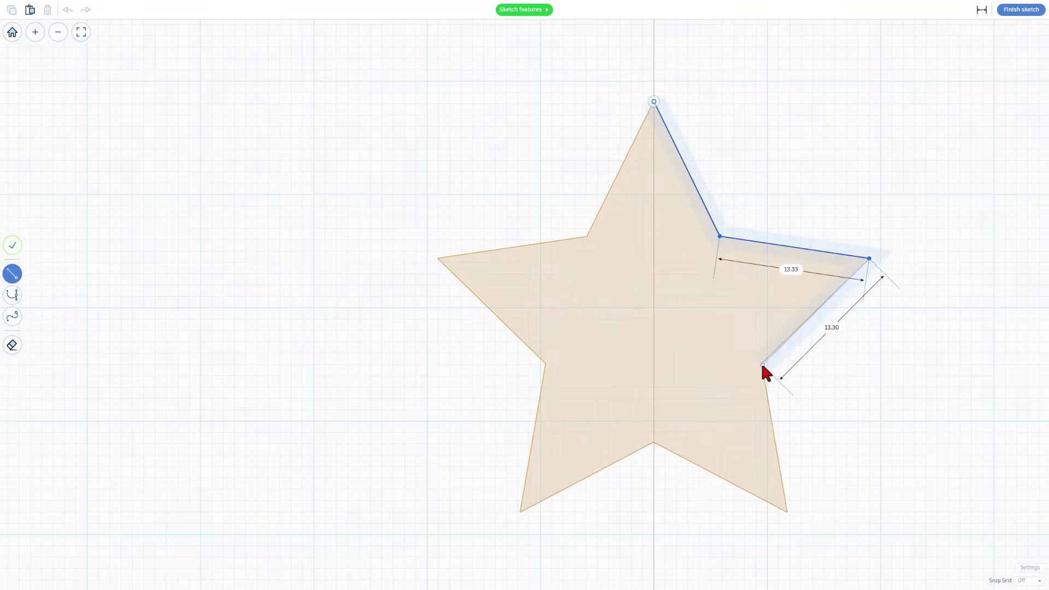
pyautogui.click(762, 362)
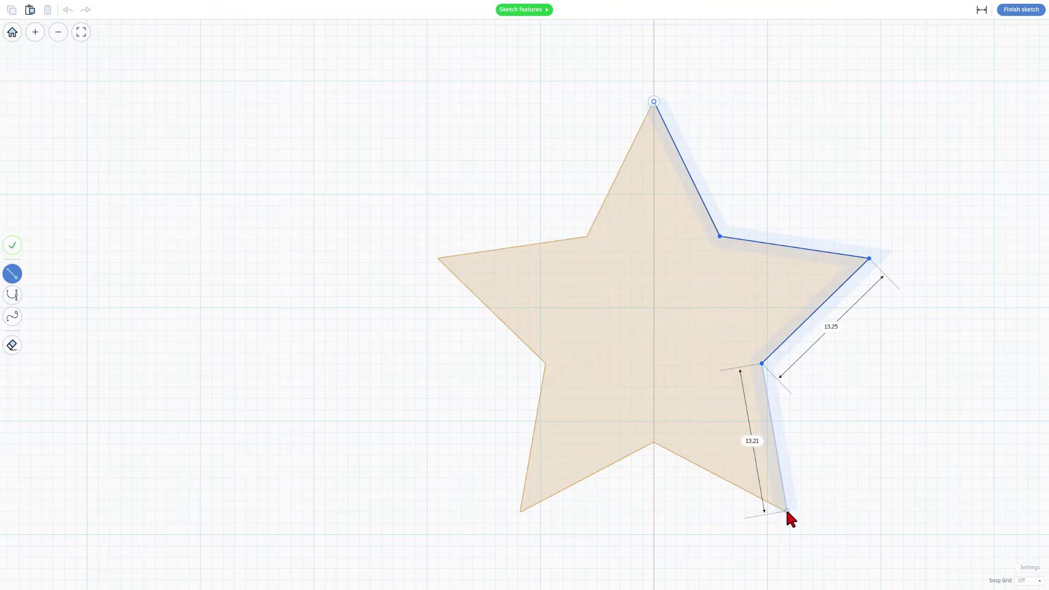
pyautogui.click(786, 509)
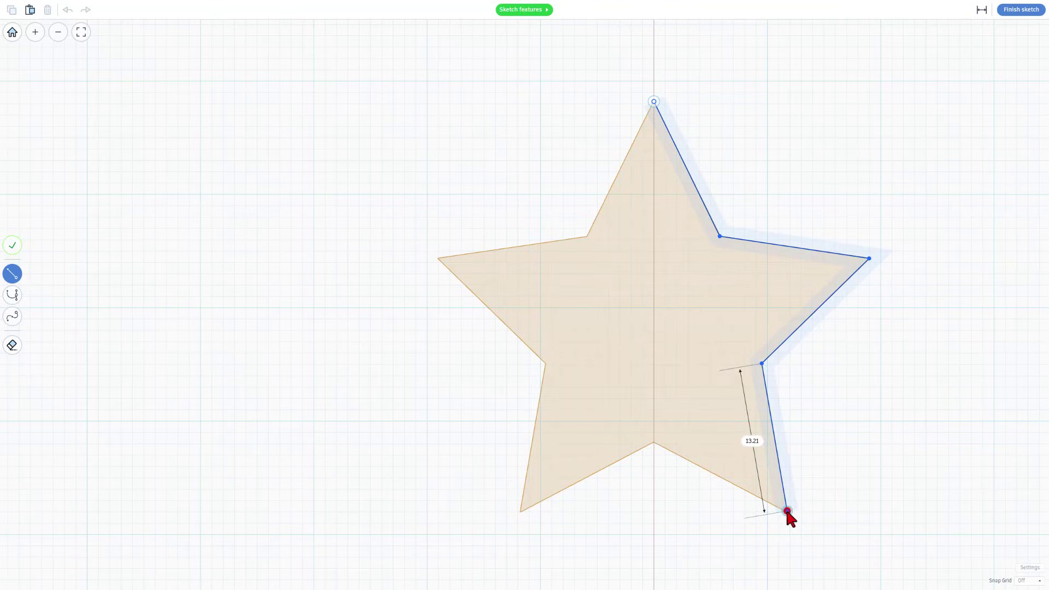
pyautogui.click(654, 442)
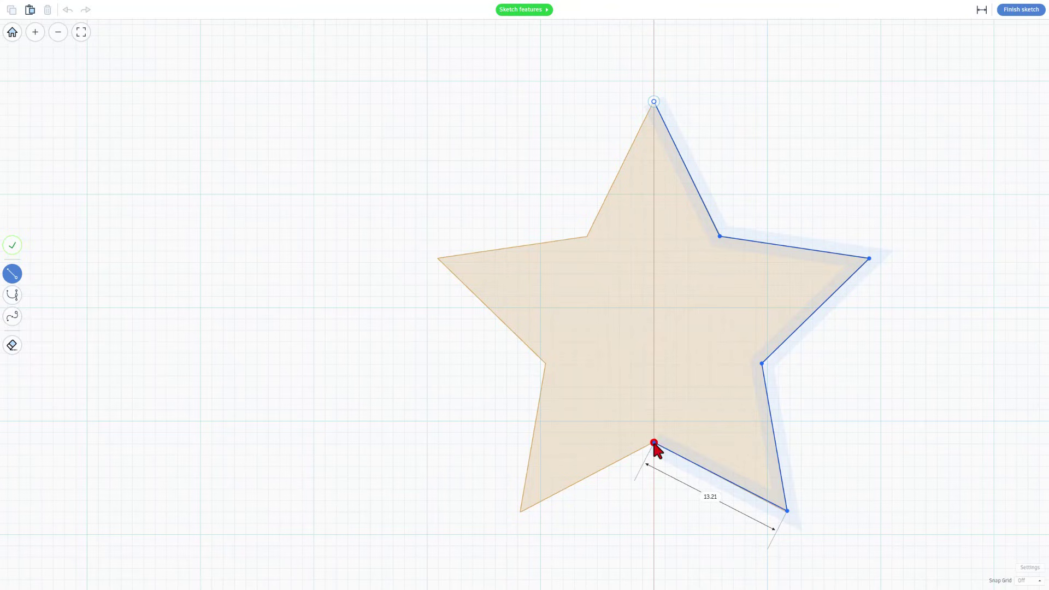
pyautogui.click(520, 511)
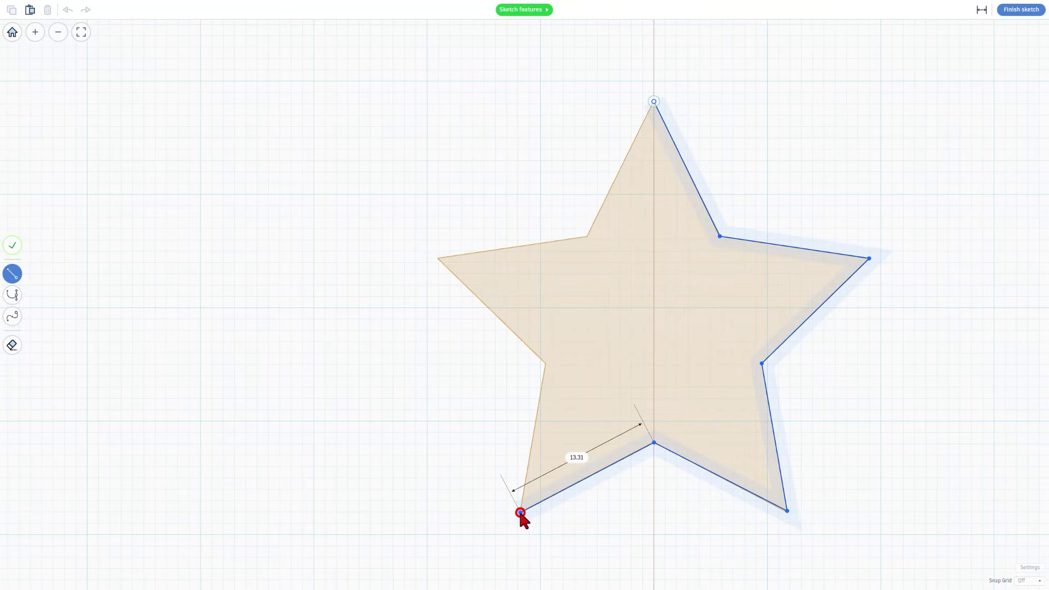
pyautogui.click(545, 363)
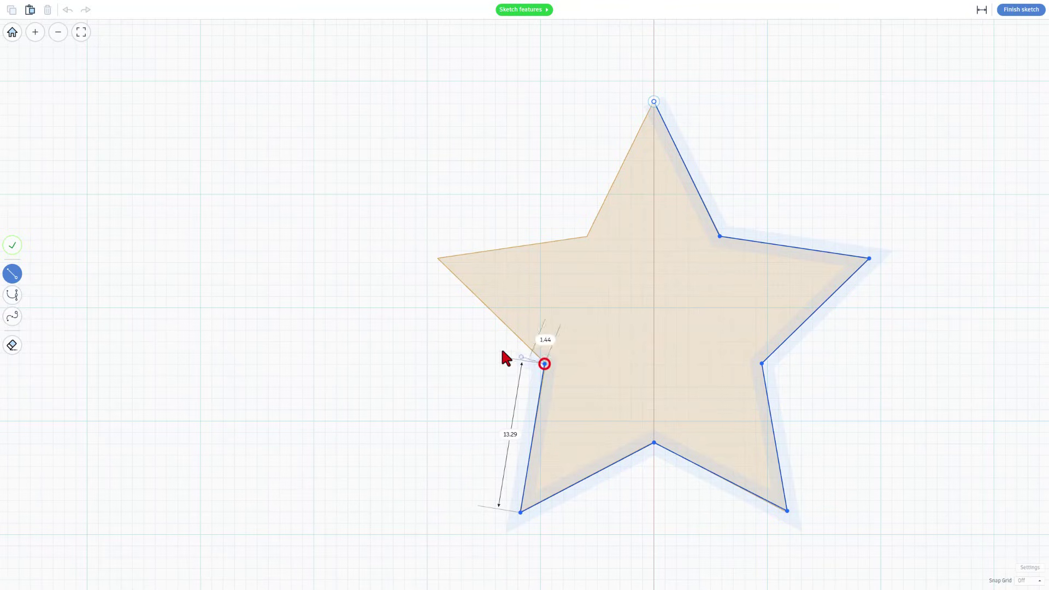
pyautogui.click(438, 258)
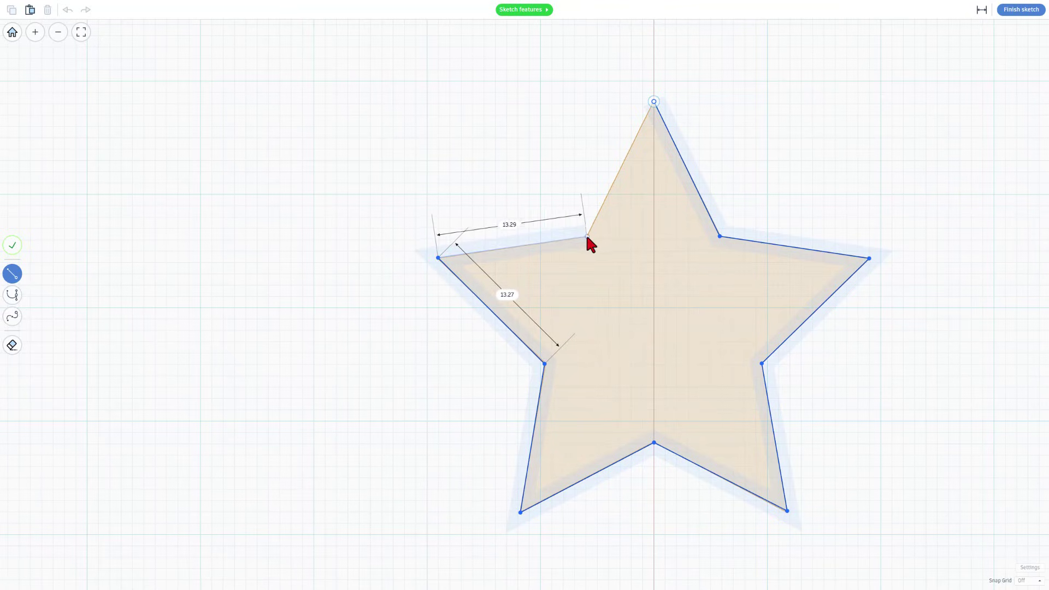
pyautogui.click(587, 236)
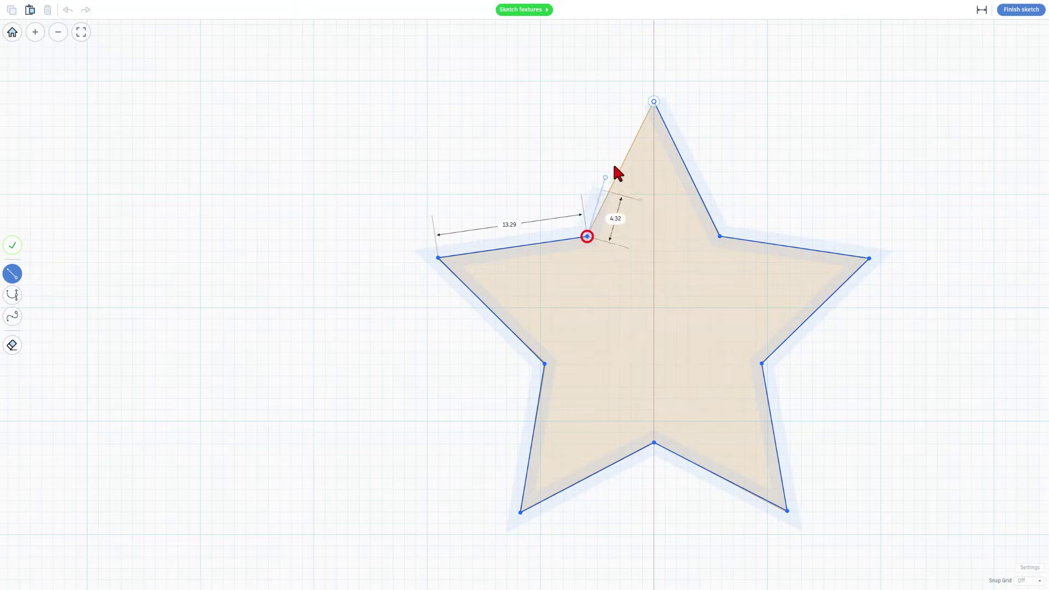
pyautogui.click(653, 103)
pyautogui.doubleClick(655, 296)
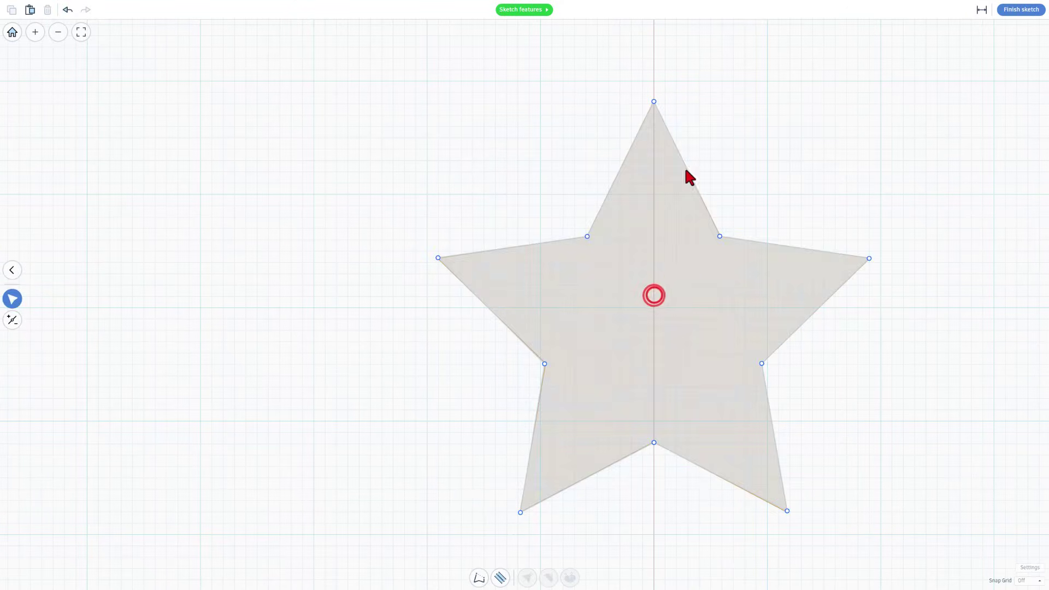
# With sketch dimensions hidden, fine-tune the corner points onto the reference star's outline and finish the sketch
pyautogui.scroll(3, 692, 103)
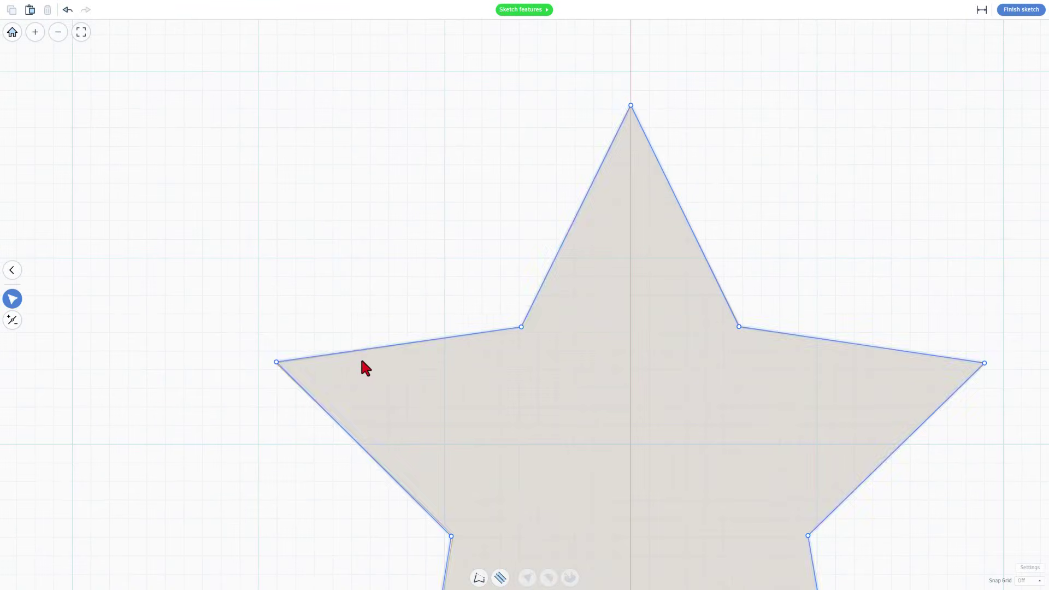
pyautogui.click(630, 104)
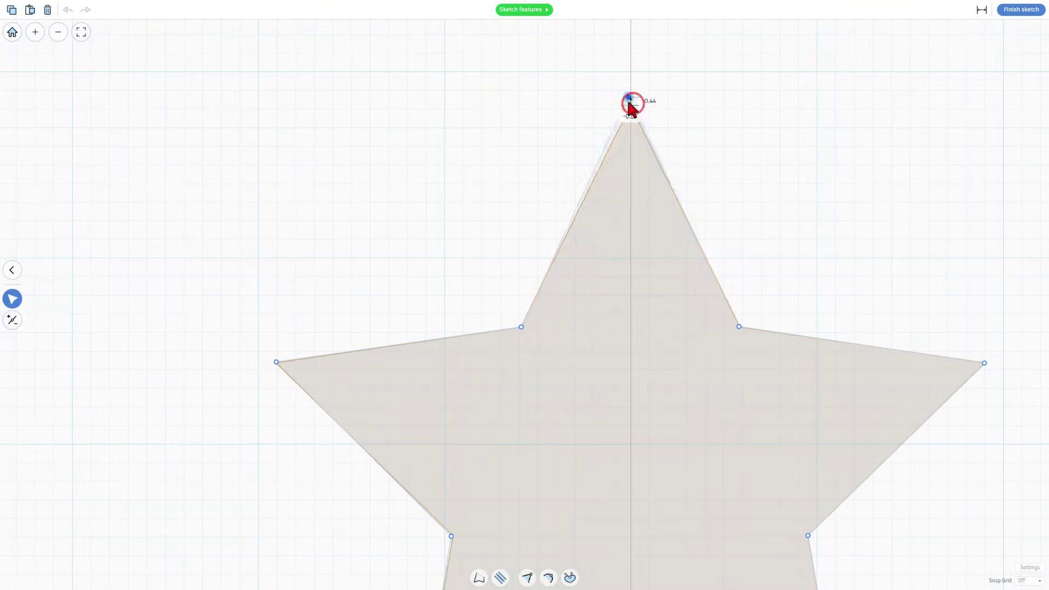
pyautogui.moveTo(629, 105); pyautogui.dragTo(629, 100)
pyautogui.scroll(3, 617, 103)
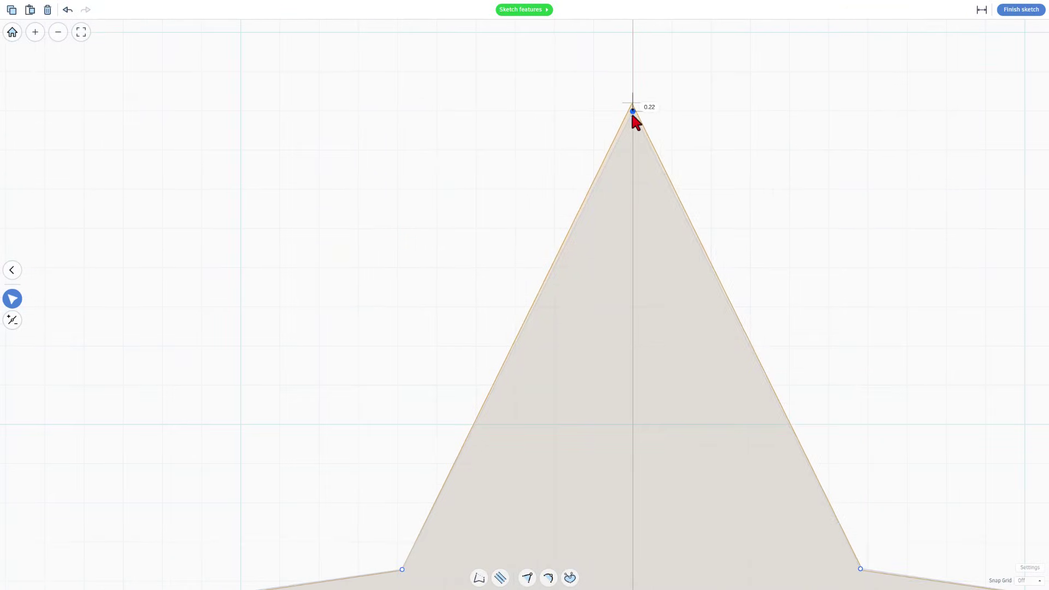
pyautogui.click(982, 11)
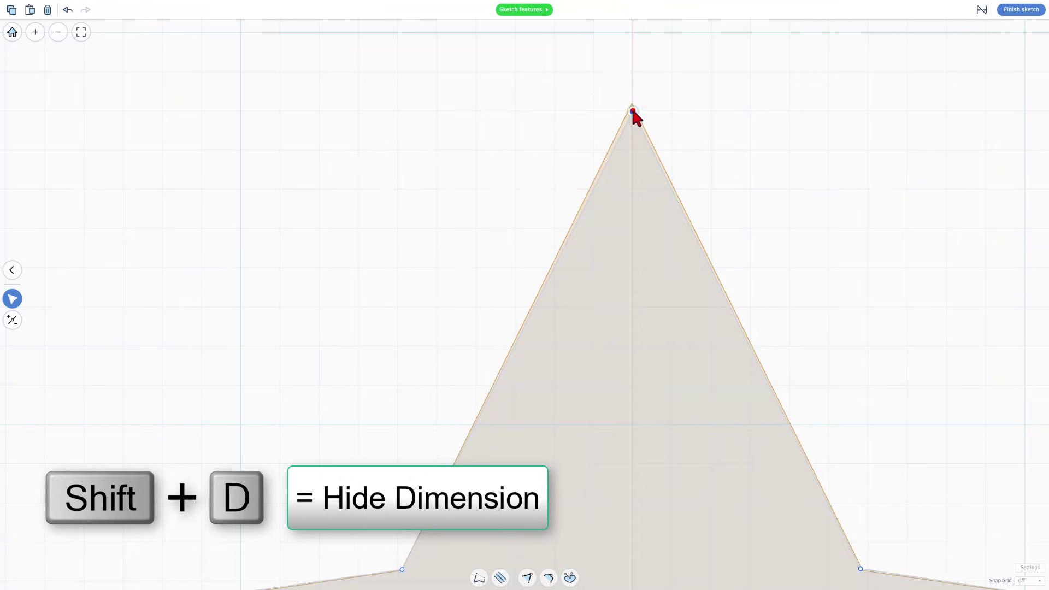
pyautogui.click(634, 107)
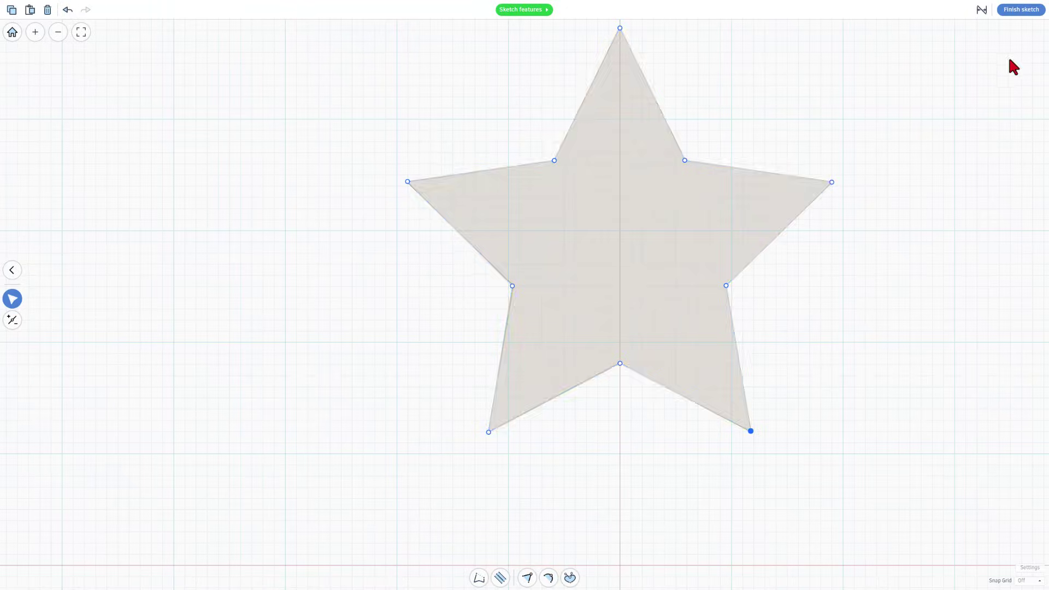
pyautogui.click(1020, 11)
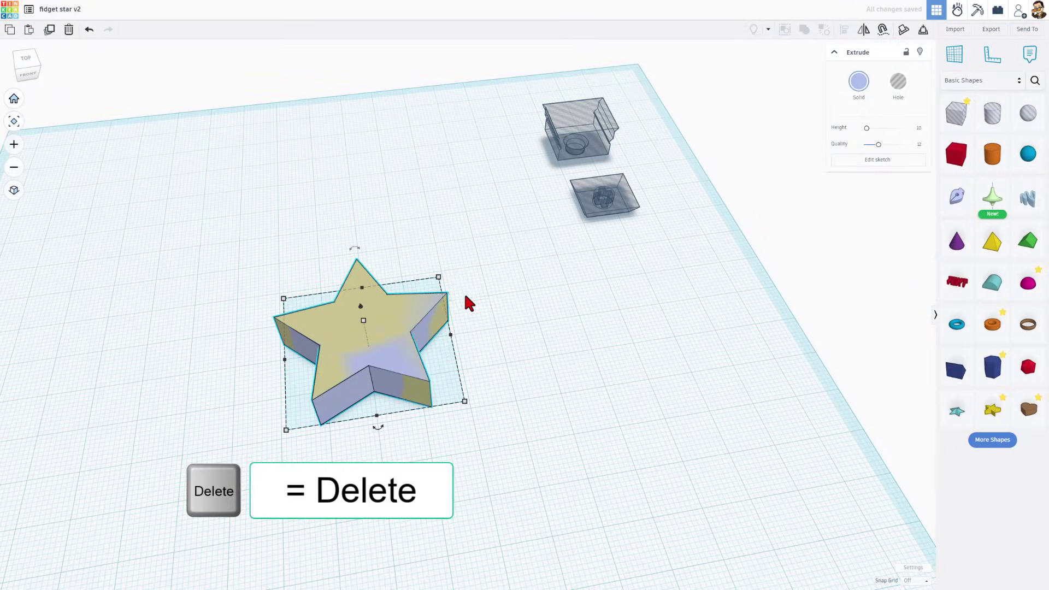
# Separate the extruded star from the yellow Star, delete the yellow one, and set the snap grid to 1.0 mm
pyautogui.moveTo(374, 345); pyautogui.dragTo(479, 327)
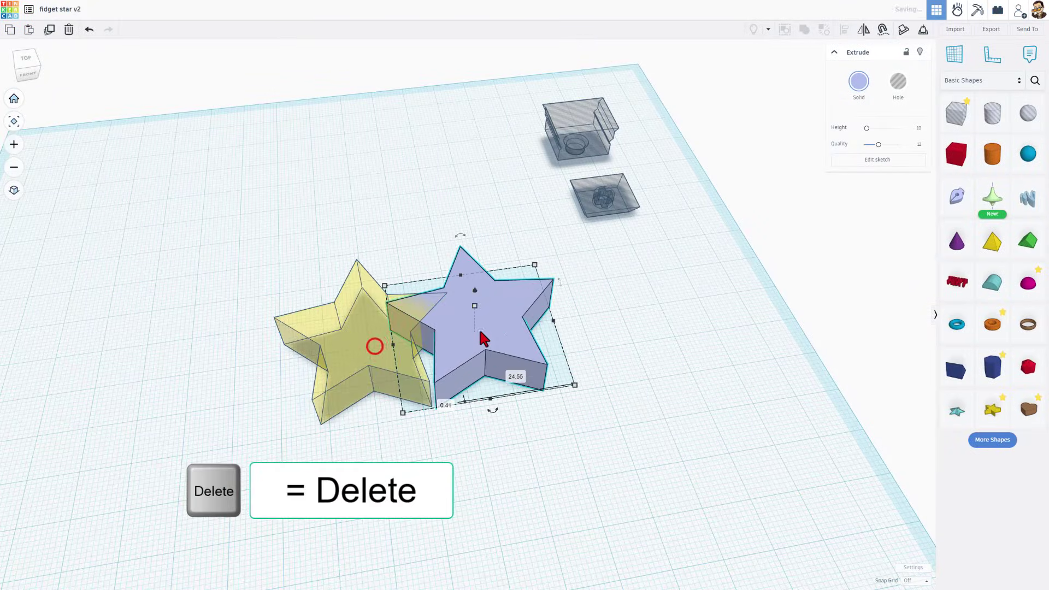
pyautogui.click(330, 337)
pyautogui.press('Delete')
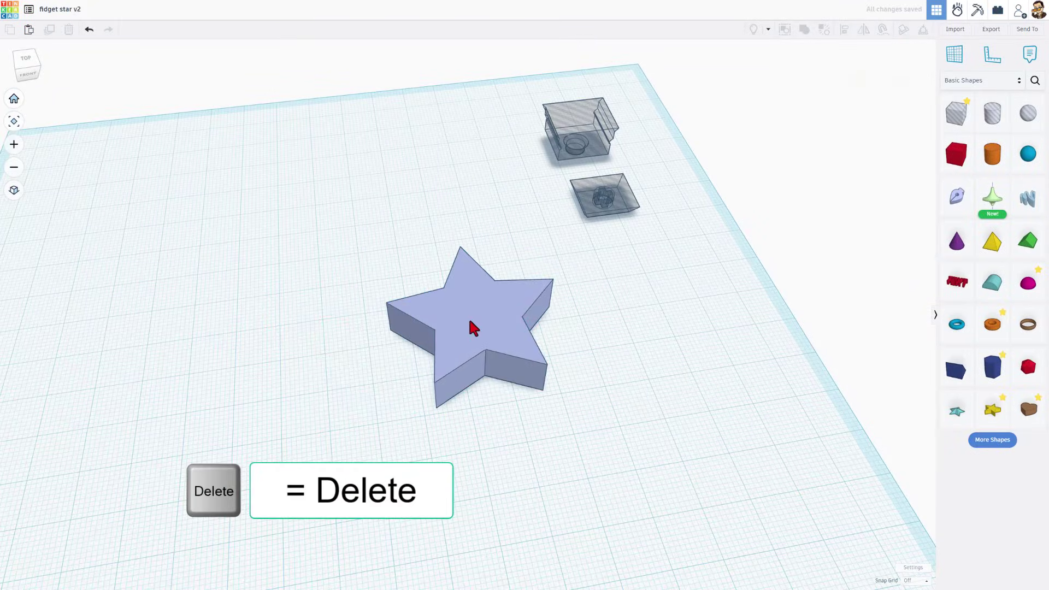
pyautogui.moveTo(470, 323); pyautogui.dragTo(352, 362)
pyautogui.click(911, 580)
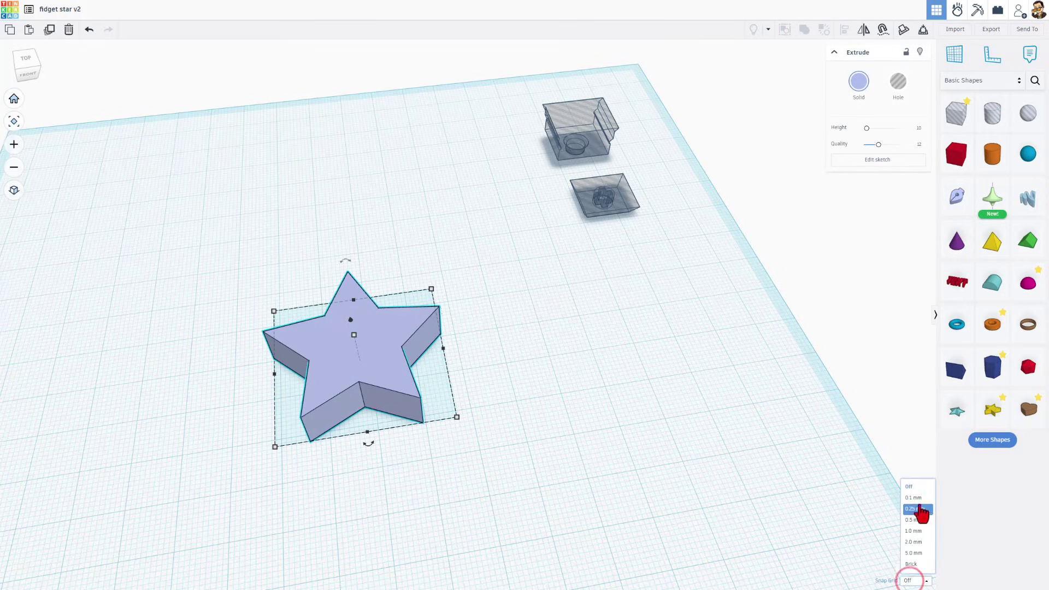
pyautogui.click(914, 531)
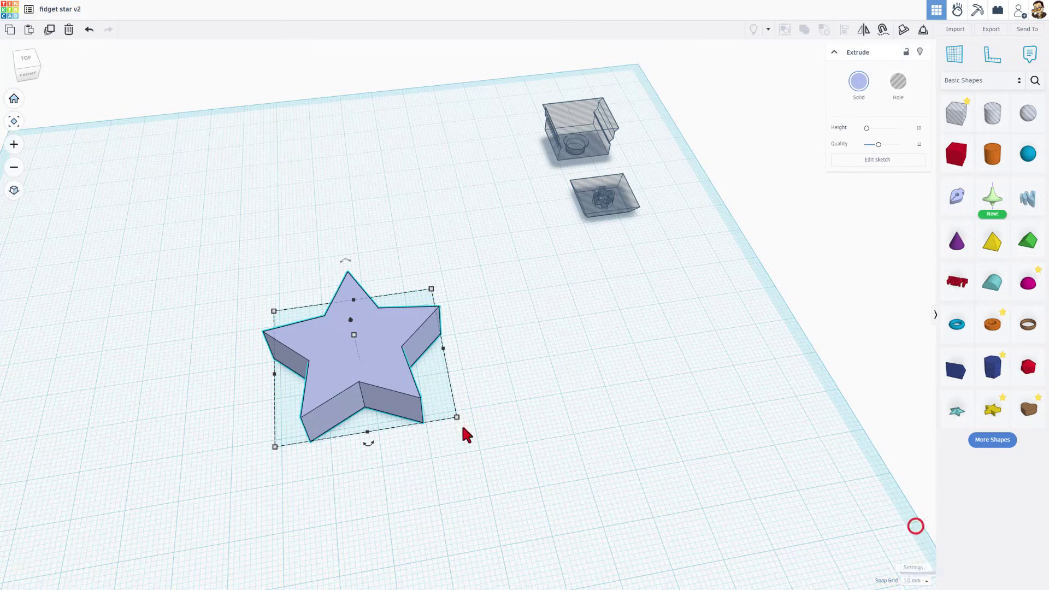
# Try shifting the extruded star slightly while it is transparent, undoing the move and restoring its solid look
pyautogui.click(398, 395)
pyautogui.press('t')
pyautogui.scroll(2, 386, 383)
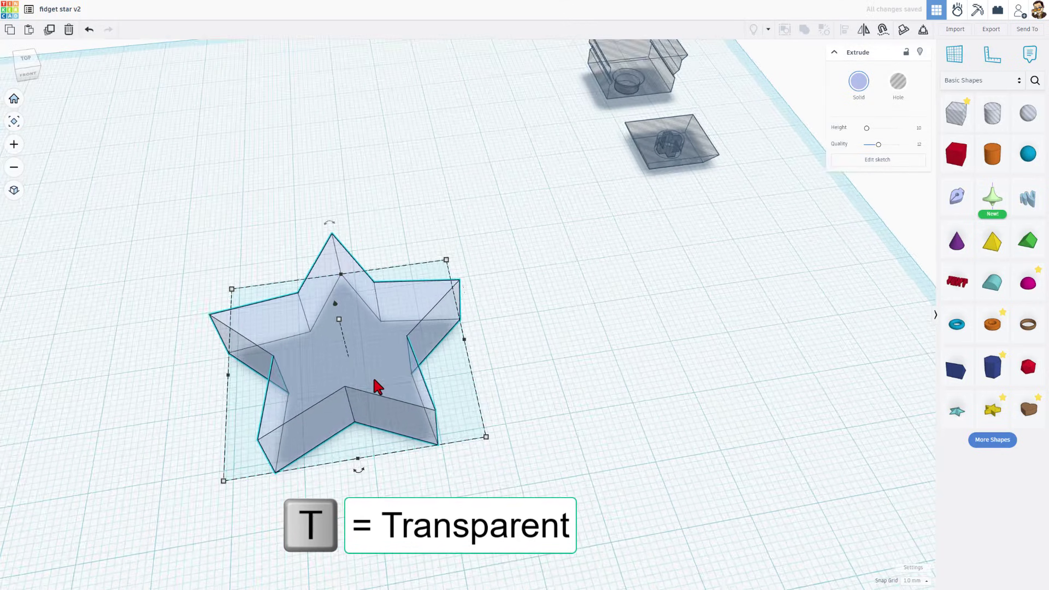
pyautogui.scroll(1, 376, 387)
pyautogui.moveTo(369, 363); pyautogui.dragTo(383, 365)
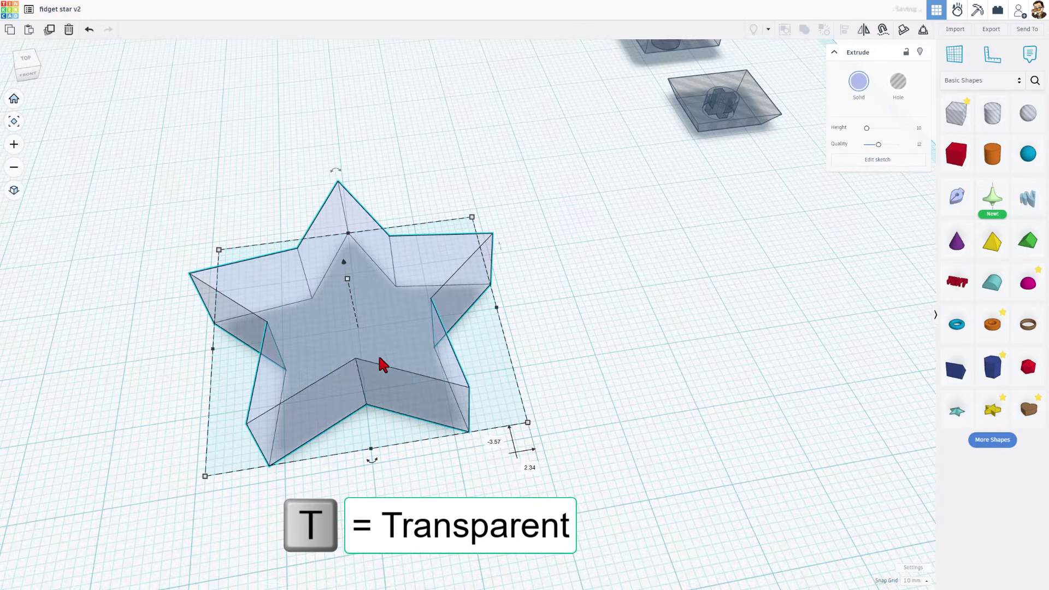
pyautogui.scroll(-3, 399, 343)
pyautogui.hotkey('ctrl', 'z')
pyautogui.click(399, 332)
pyautogui.press('t')
pyautogui.scroll(-3, 413, 340)
pyautogui.click(428, 154)
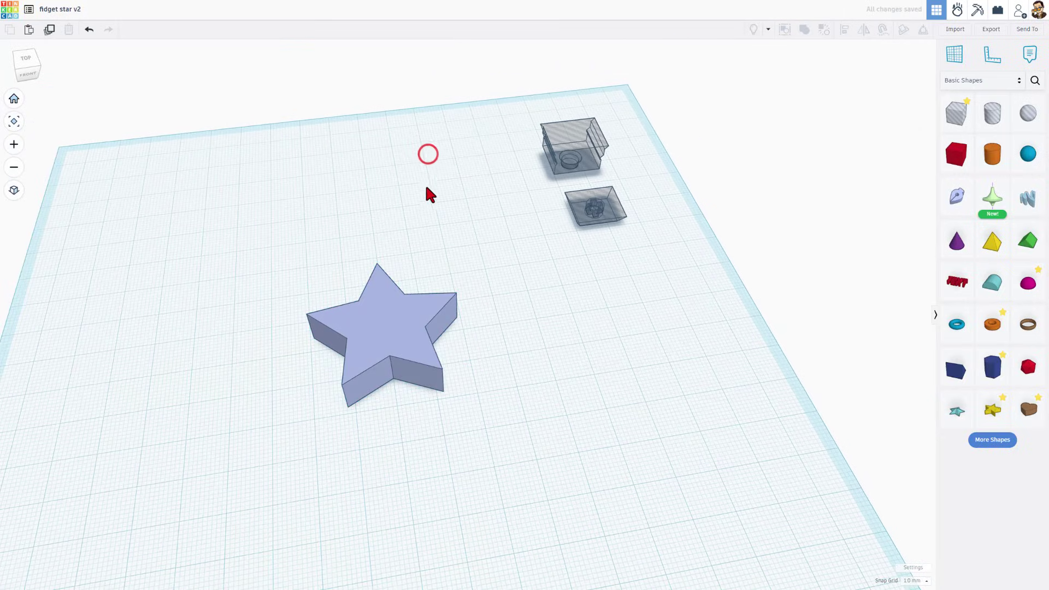
# Set the extruded star's height to 12 mm
pyautogui.click(382, 319)
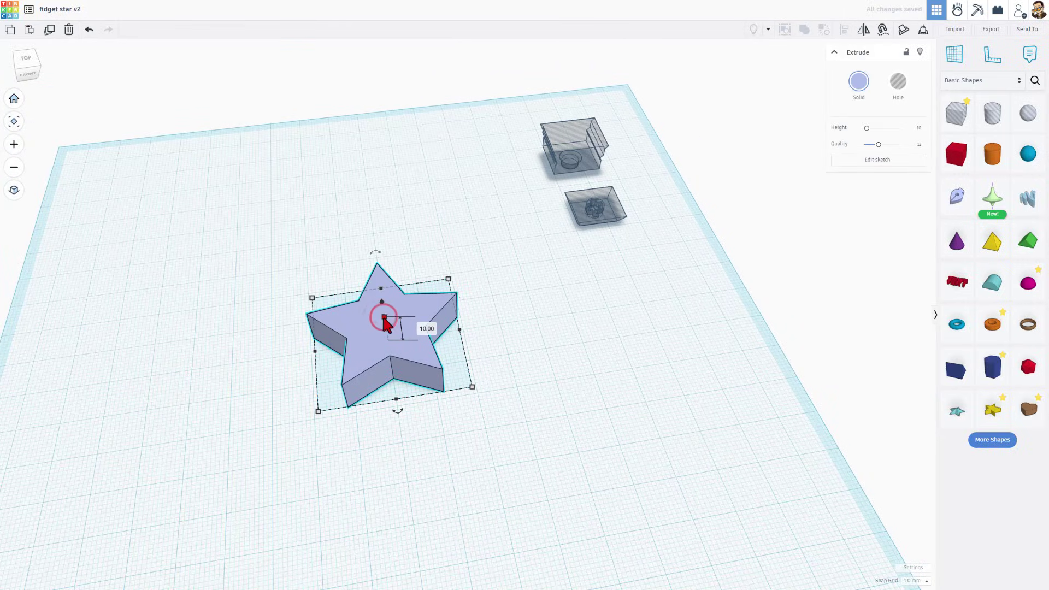
pyautogui.click(427, 329)
pyautogui.write('12')
pyautogui.press('Return')
pyautogui.click(454, 234)
# Move the key socket hole onto the star and align both shapes to their centers in both horizontal directions and to their top height
pyautogui.moveTo(565, 144); pyautogui.dragTo(371, 340)
pyautogui.moveTo(264, 251); pyautogui.dragTo(468, 402)
pyautogui.press('l')
pyautogui.moveTo(433, 392); pyautogui.dragTo(401, 394, button='right')
pyautogui.click(398, 387)
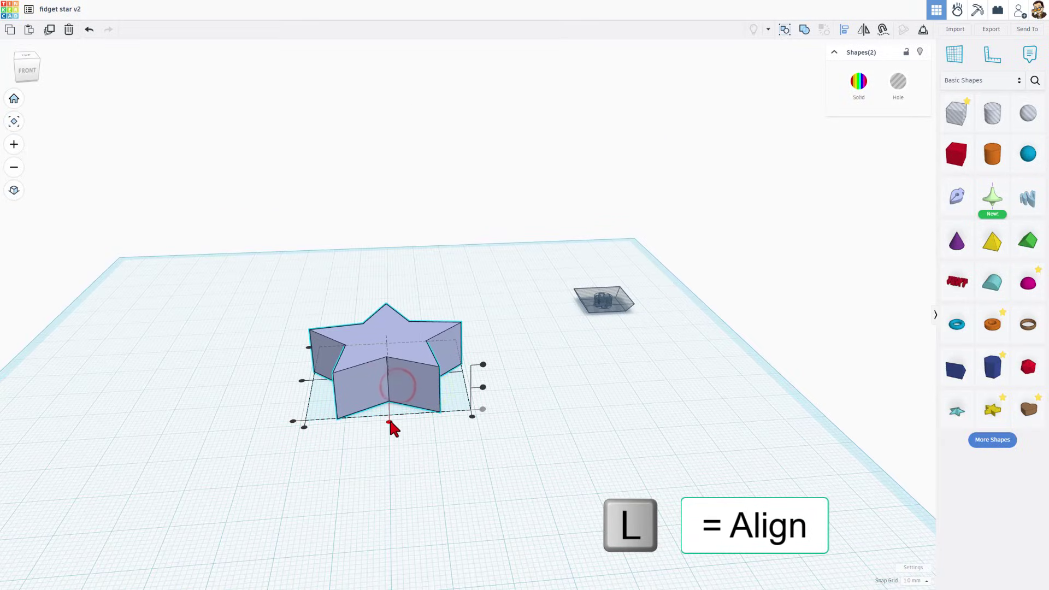
pyautogui.click(390, 421)
pyautogui.click(302, 380)
pyautogui.click(483, 365)
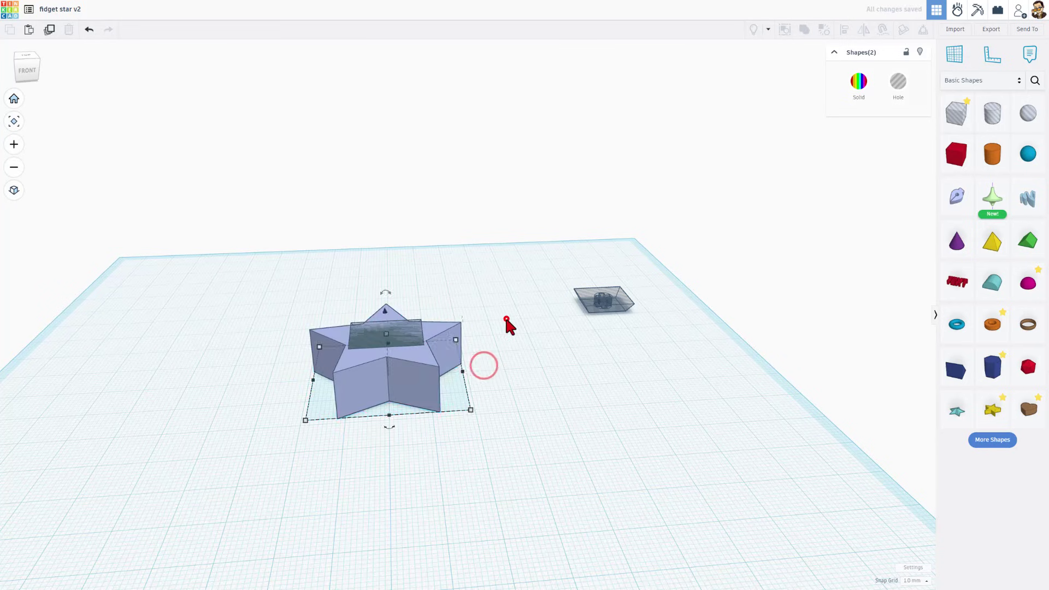
# Select the key socket hole and nudge it four 1 mm steps toward the front of the star
pyautogui.moveTo(498, 316); pyautogui.dragTo(363, 288, button='right')
pyautogui.click(367, 287)
pyautogui.press('Down')
pyautogui.press('Down')
pyautogui.press('Down')
pyautogui.press('Down')
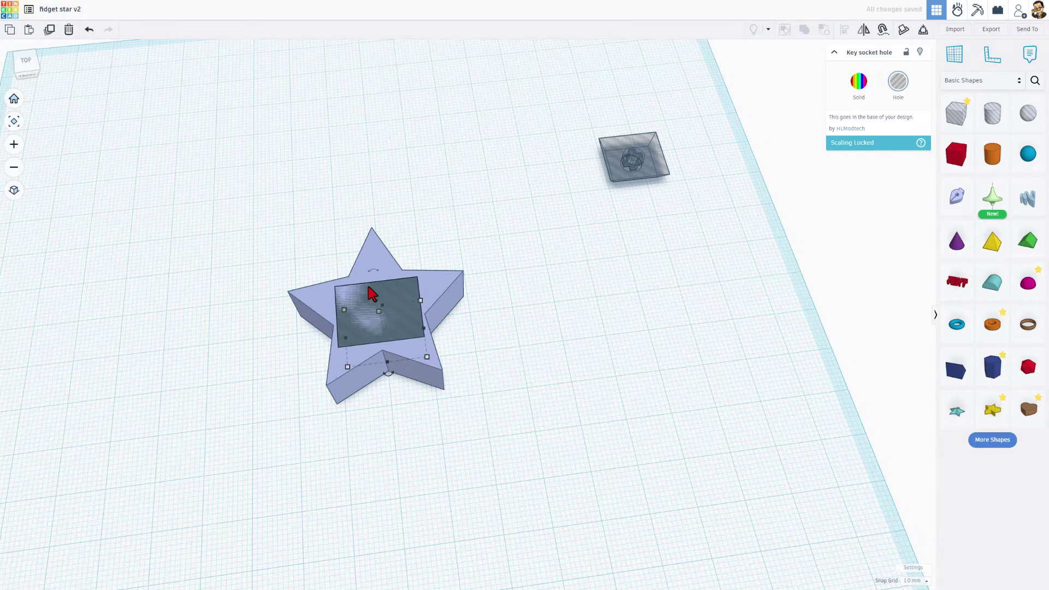
# Scale the star proportionally about its center to a width of 40 mm
pyautogui.click(403, 276)
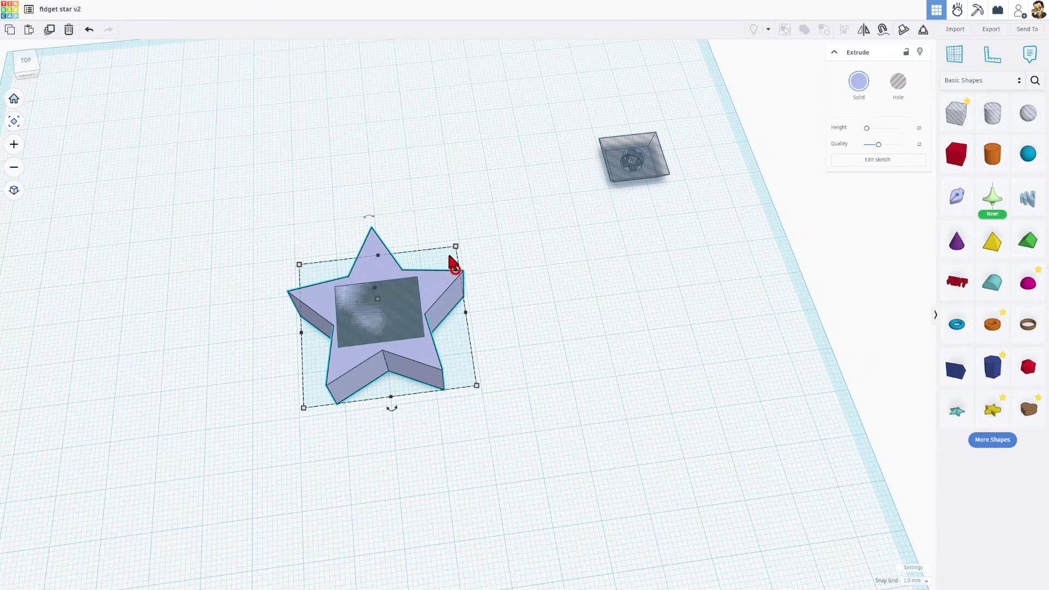
pyautogui.moveTo(456, 248)
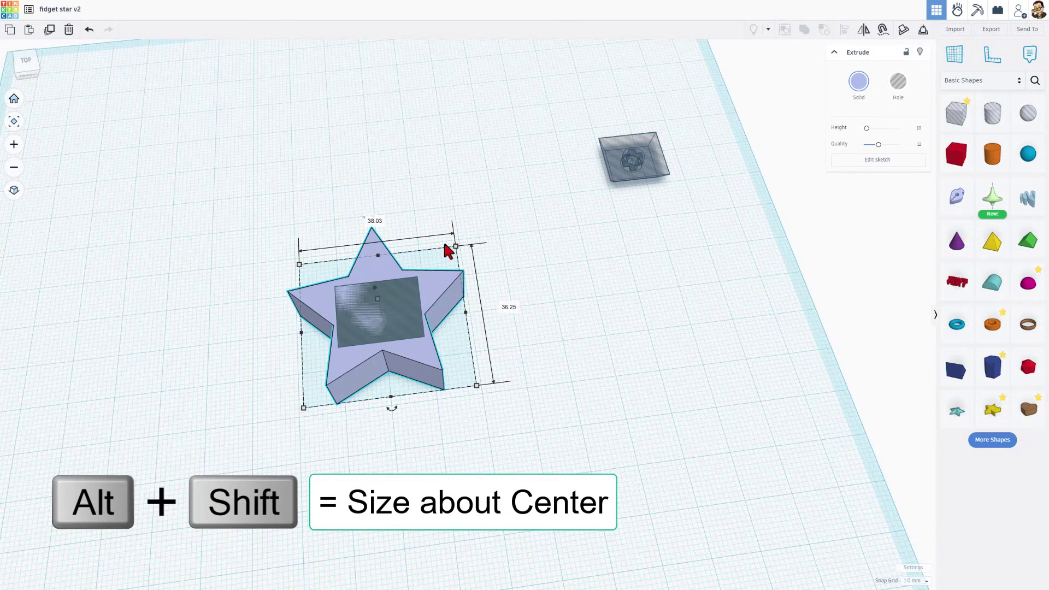
pyautogui.keyDown('alt'); pyautogui.keyDown('shift'); pyautogui.moveTo(456, 246); pyautogui.dragTo(468, 234); pyautogui.keyUp('shift'); pyautogui.keyUp('alt')
pyautogui.click(375, 208)
pyautogui.write('40')
pyautogui.press('Return')
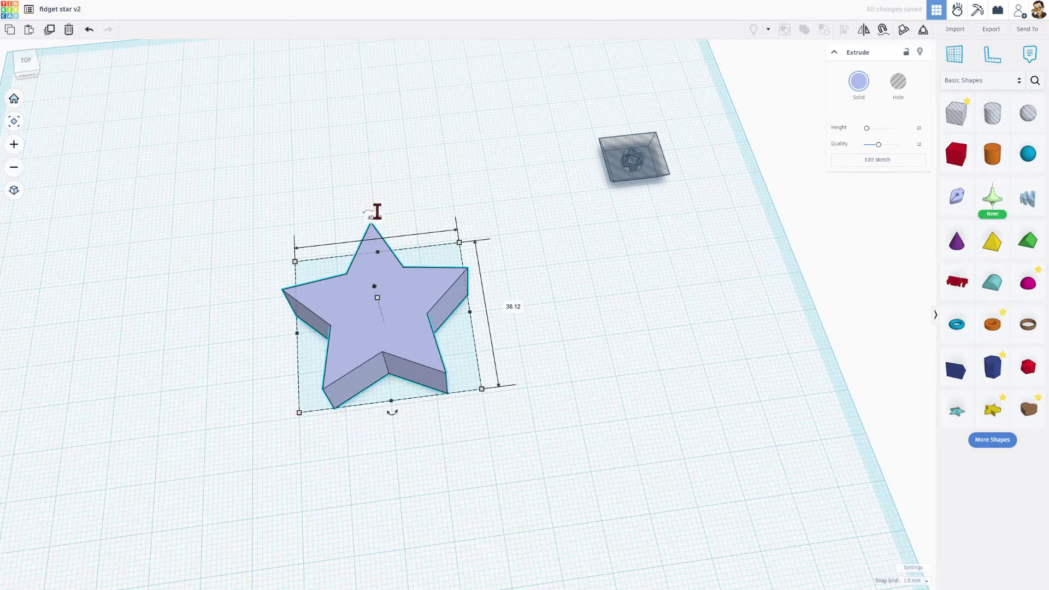
# Set the scaled star's height back to 12 mm
pyautogui.click(517, 265)
pyautogui.click(385, 293)
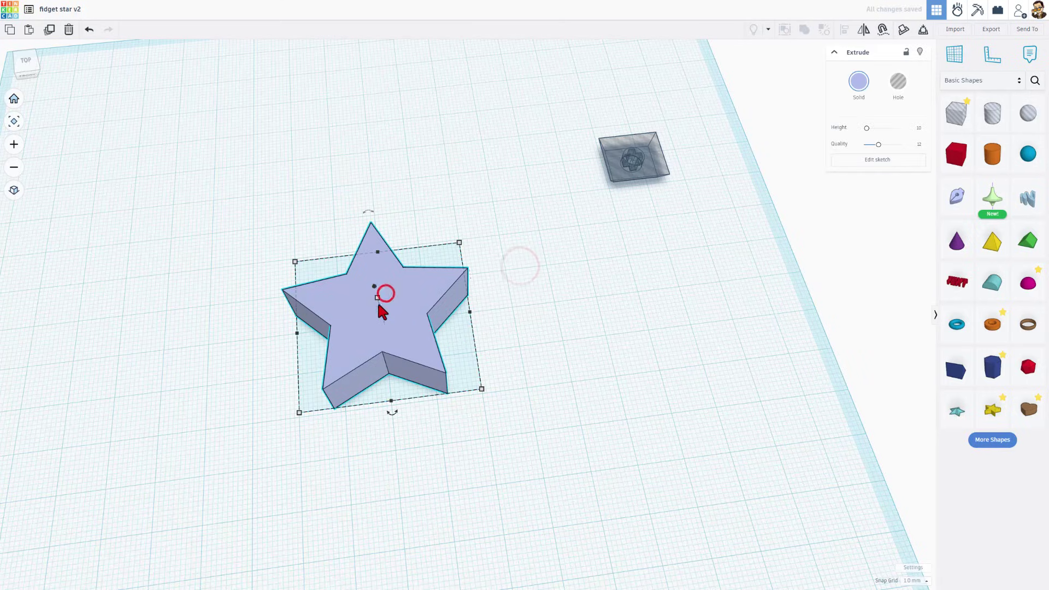
pyautogui.click(425, 310)
pyautogui.write('12')
pyautogui.press('Return')
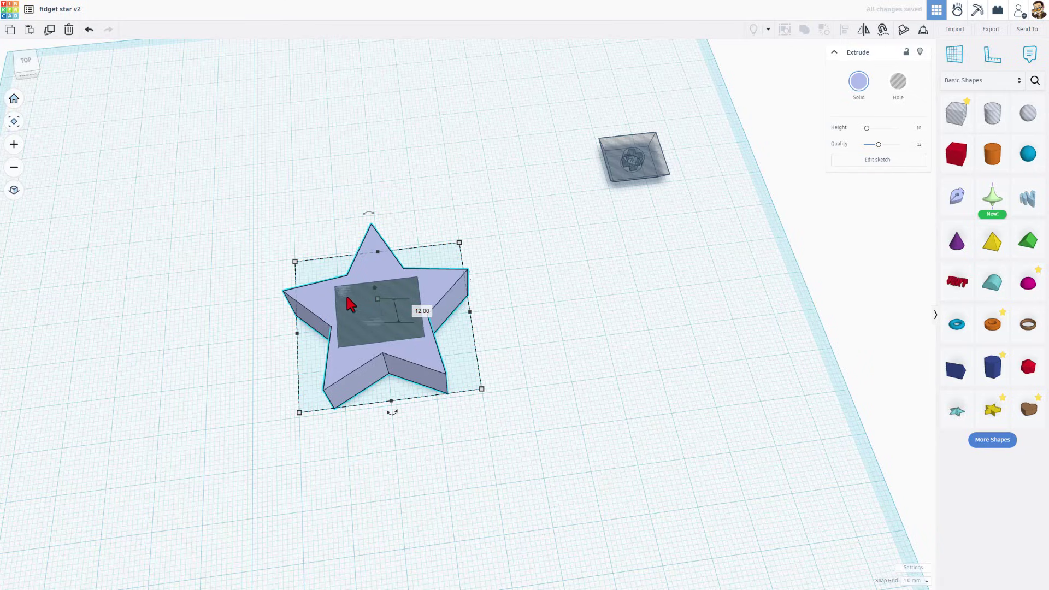
pyautogui.click(494, 334)
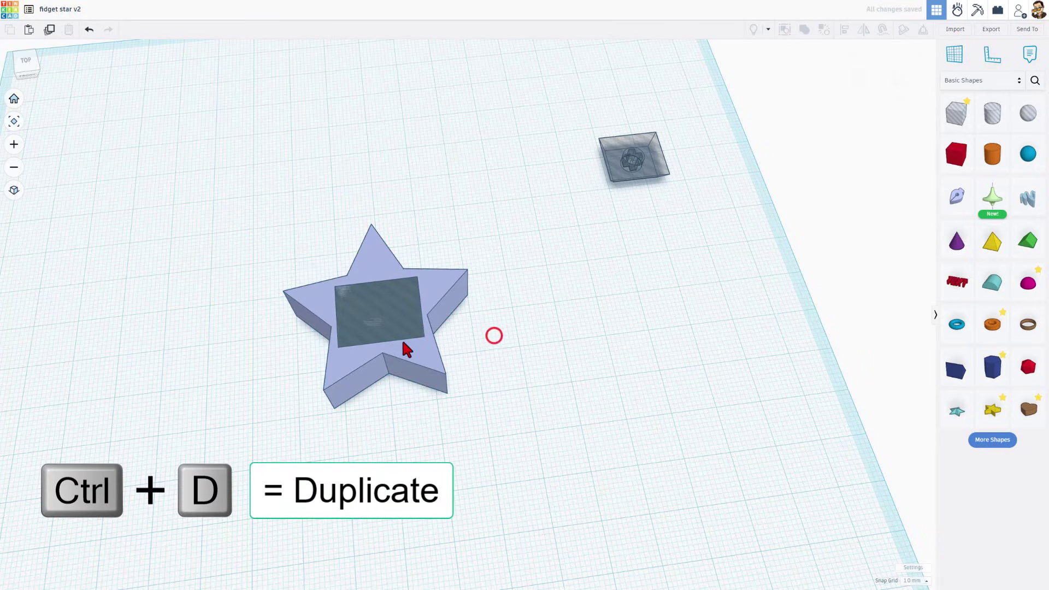
# Duplicate the star in place, open the copy's sketch for editing and turn on an outline stroke for its path
pyautogui.click(428, 364)
pyautogui.hotkey('ctrl', 'd')
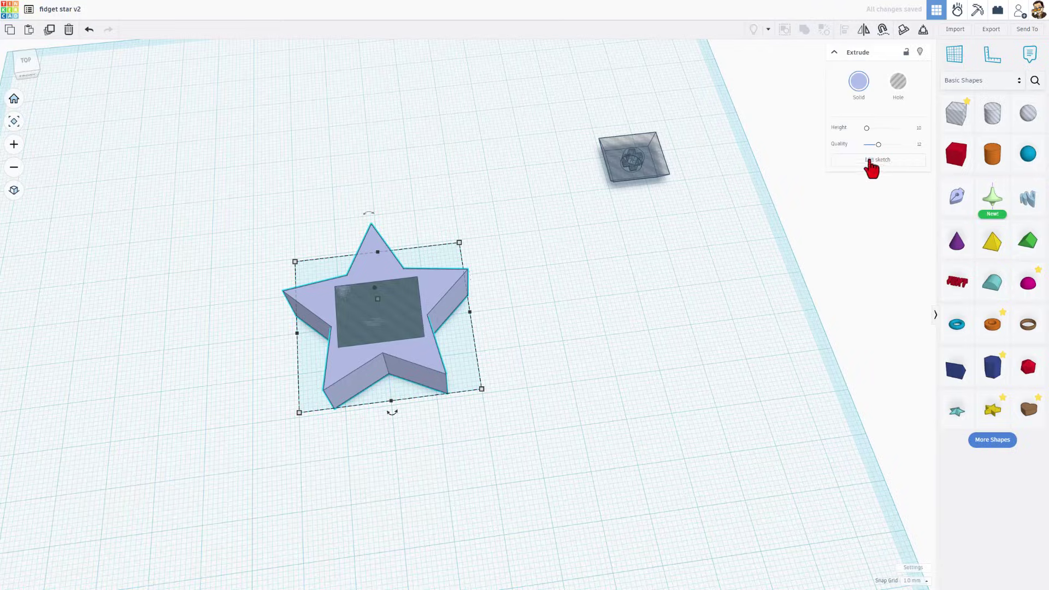
pyautogui.click(870, 164)
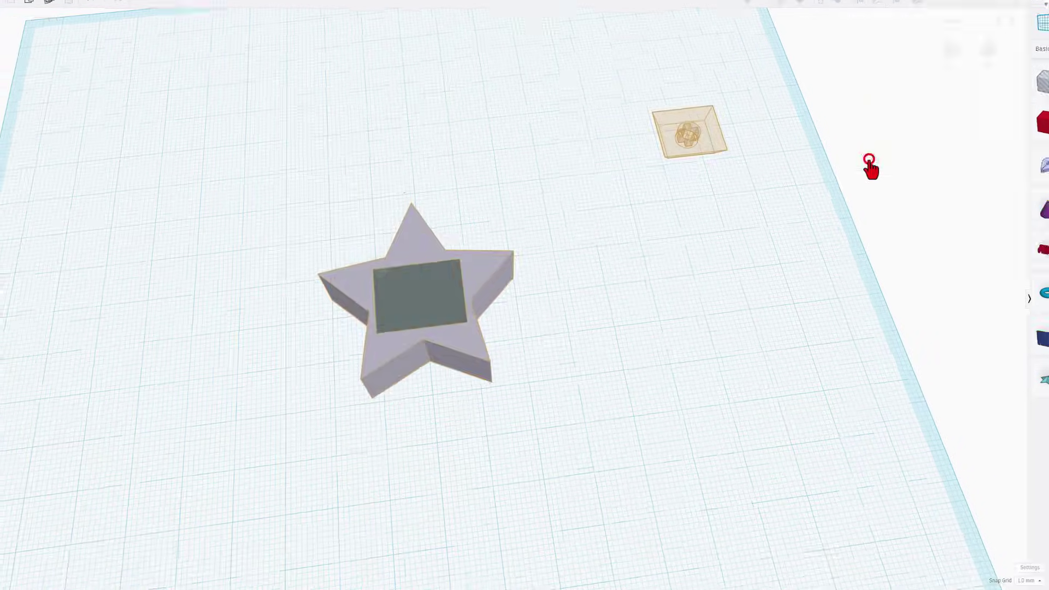
pyautogui.doubleClick(421, 246)
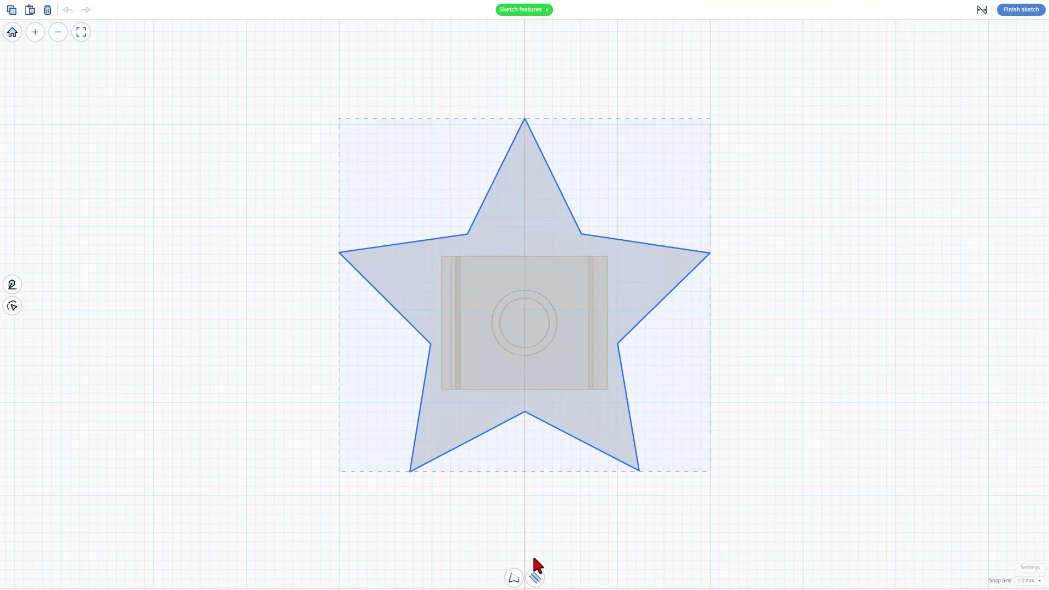
pyautogui.click(539, 577)
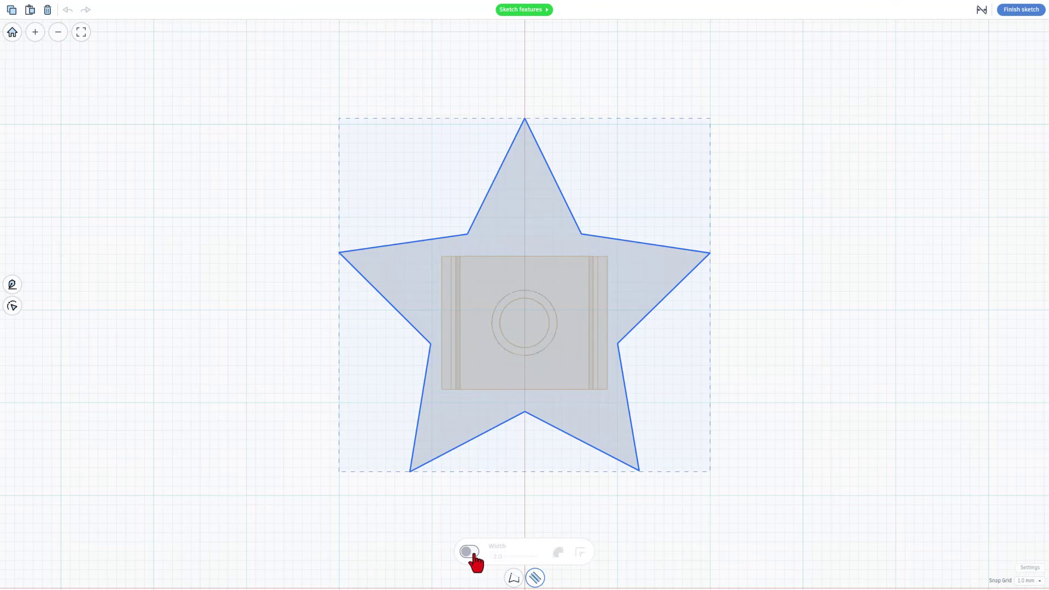
pyautogui.click(471, 553)
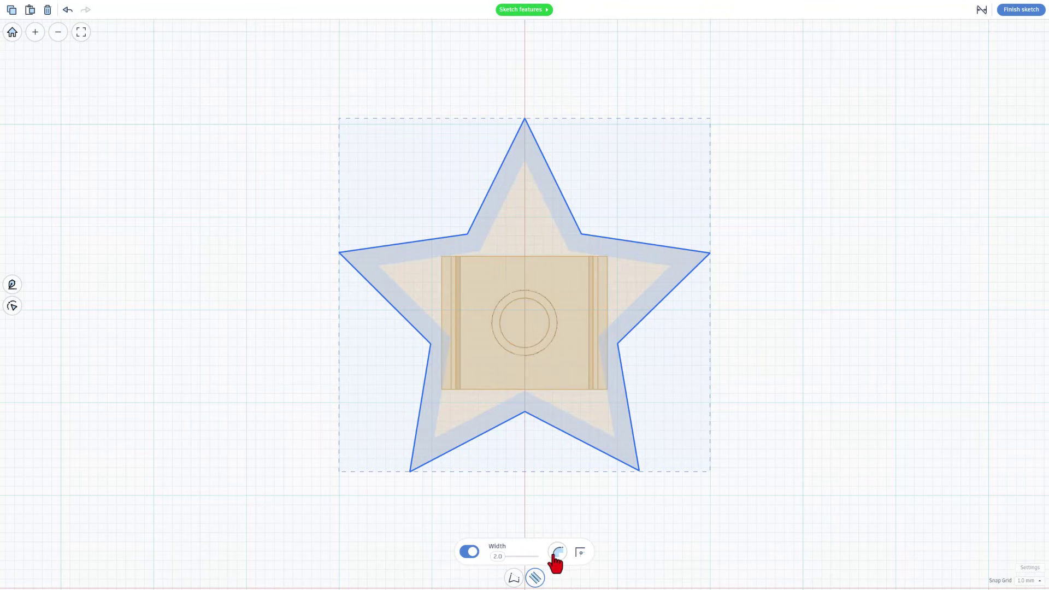
# Place the star's outline outside the path with a width of 1.6 and round joins, and finish the sketch
pyautogui.click(557, 553)
pyautogui.click(561, 504)
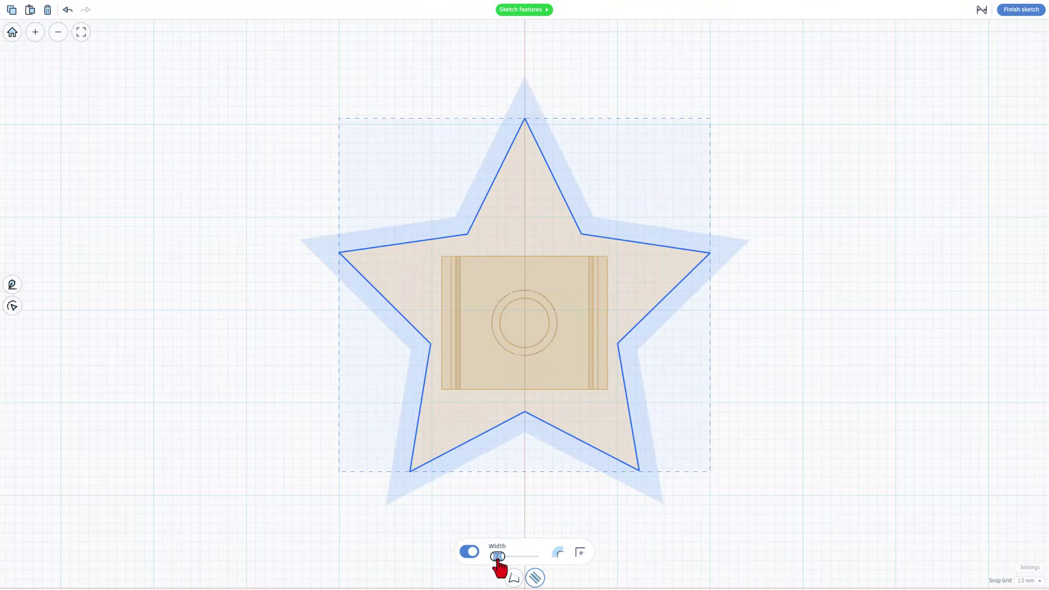
pyautogui.moveTo(497, 557); pyautogui.dragTo(497, 558)
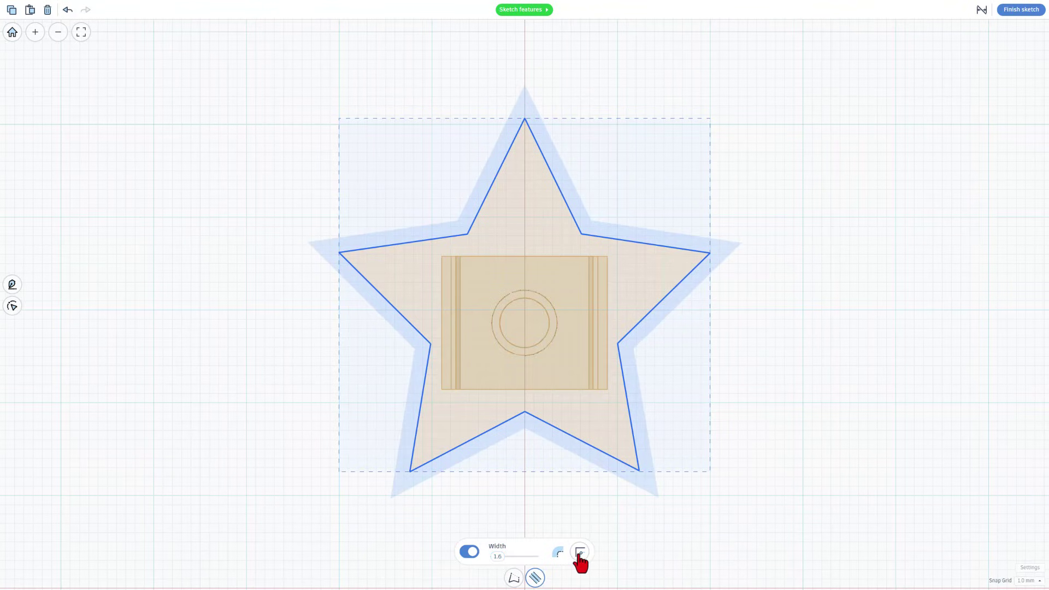
pyautogui.click(580, 553)
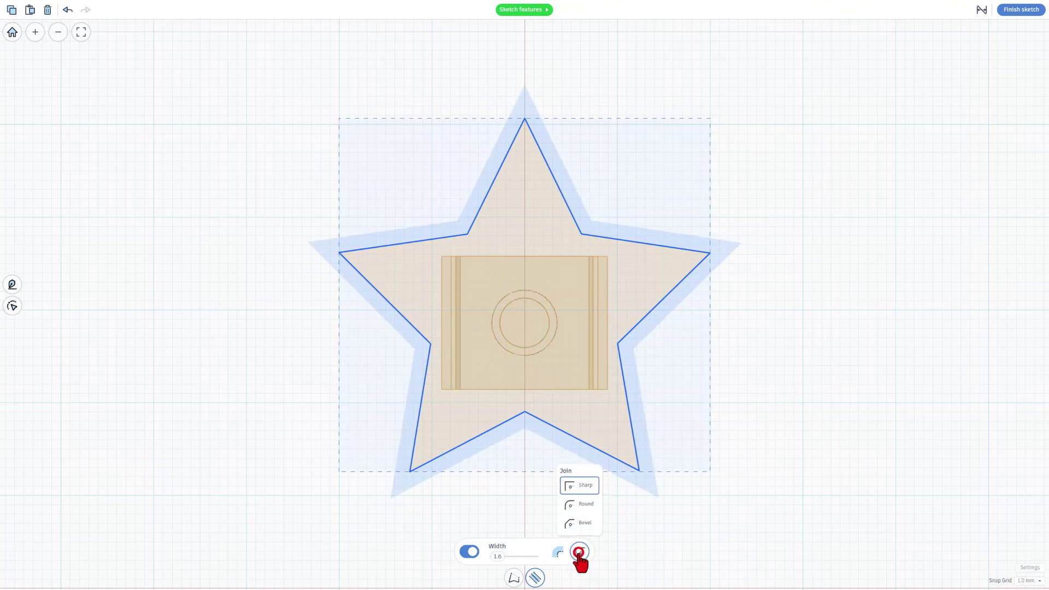
pyautogui.click(580, 506)
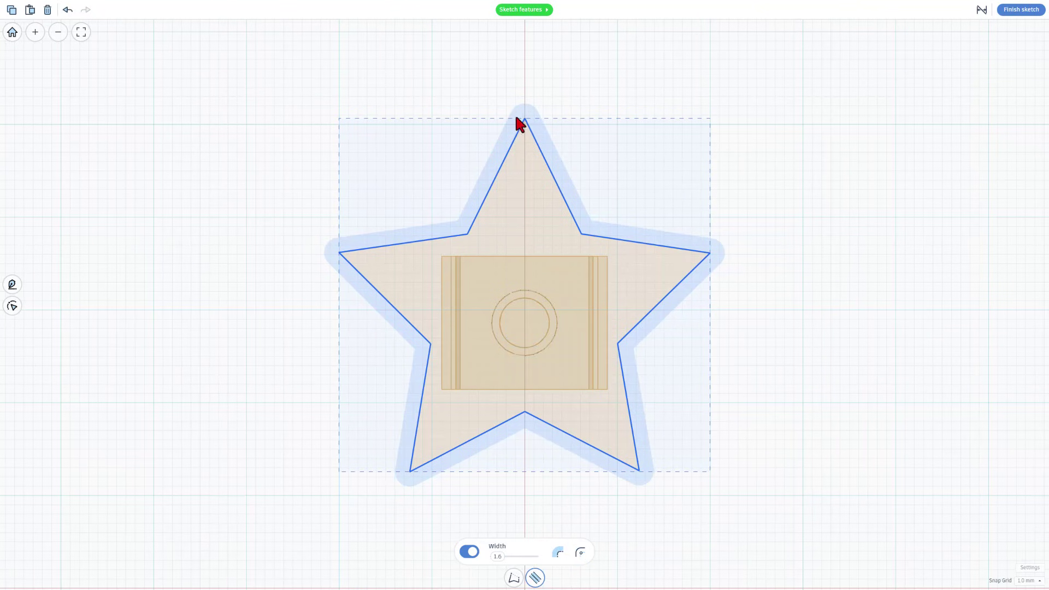
pyautogui.click(1007, 17)
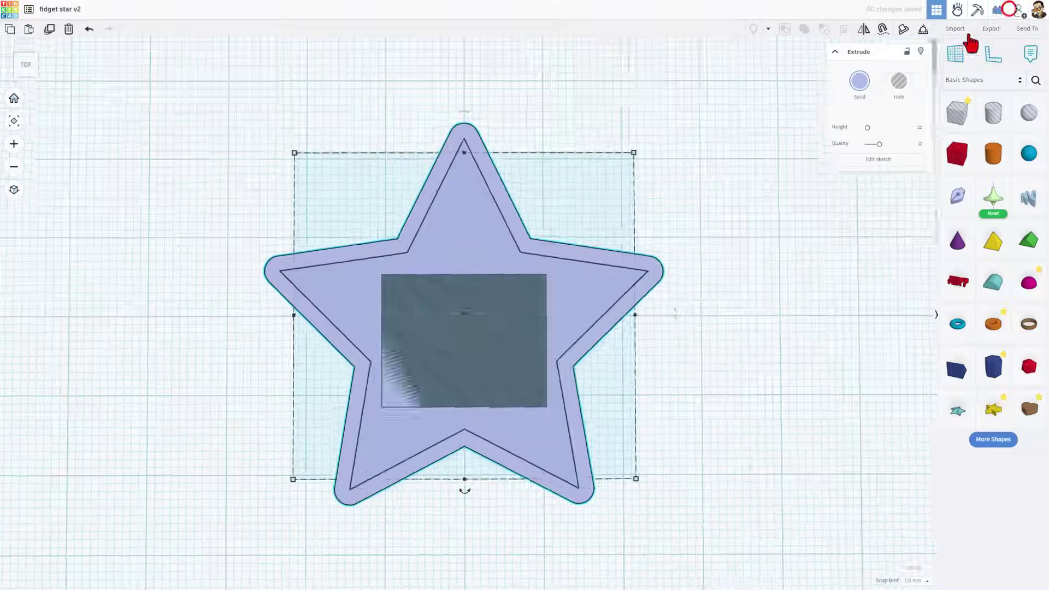
pyautogui.click(506, 334)
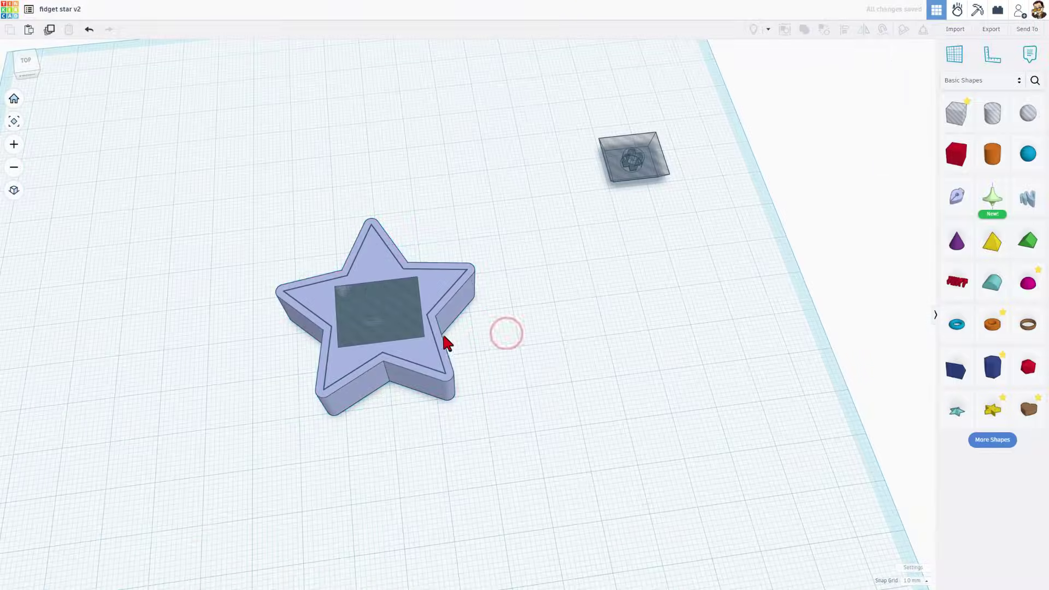
# Set the height of the outlined star rim to 17 mm
pyautogui.click(443, 337)
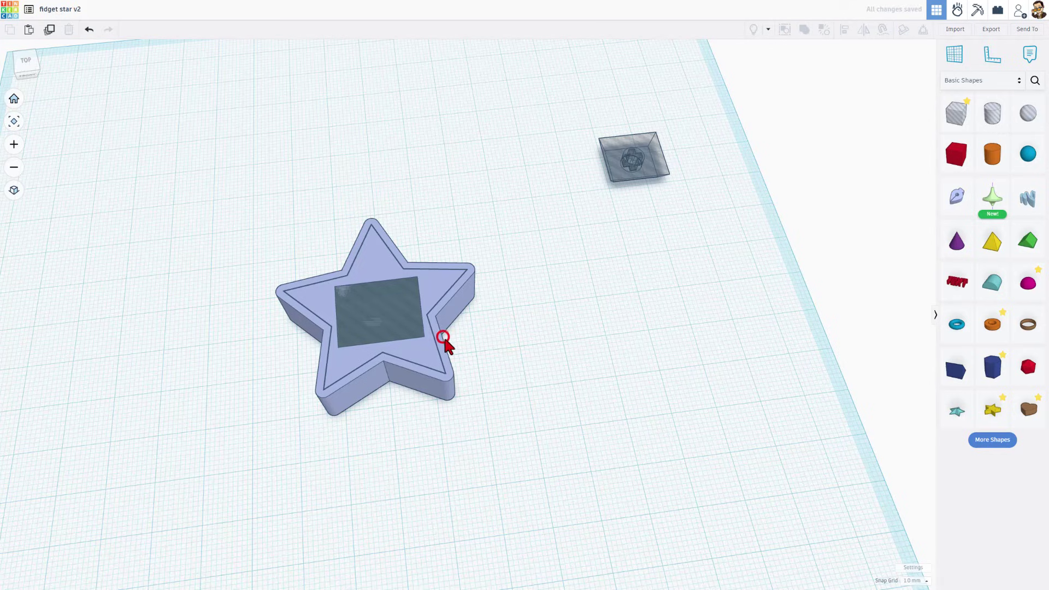
pyautogui.click(376, 300)
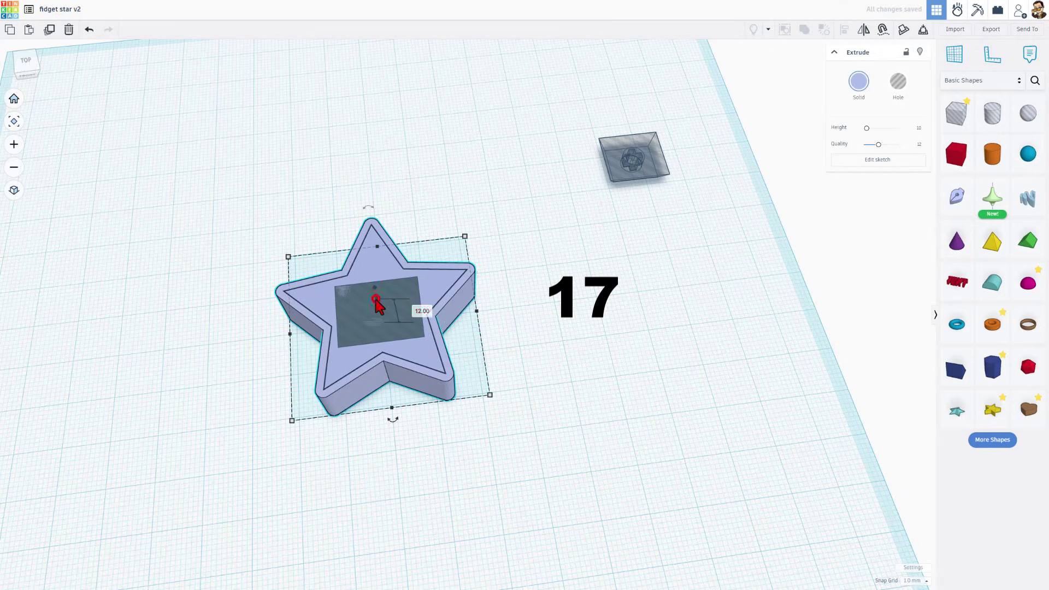
pyautogui.click(421, 311)
pyautogui.write('1')
pyautogui.press('Return')
pyautogui.click(462, 312)
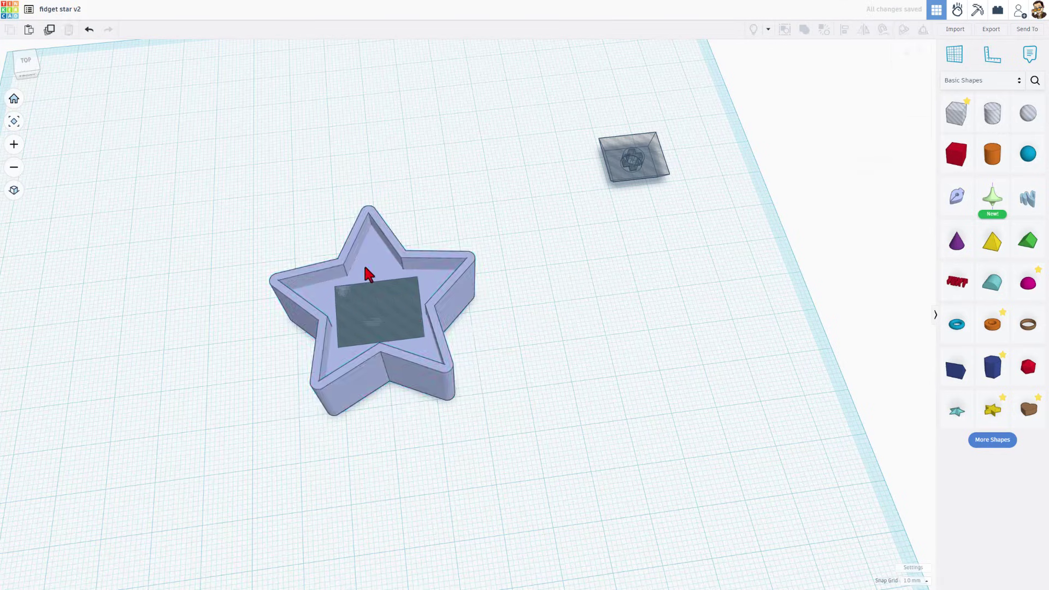
# Duplicate the solid inner star and move the copy three large nudges to the right, clear of the rim
pyautogui.click(377, 265)
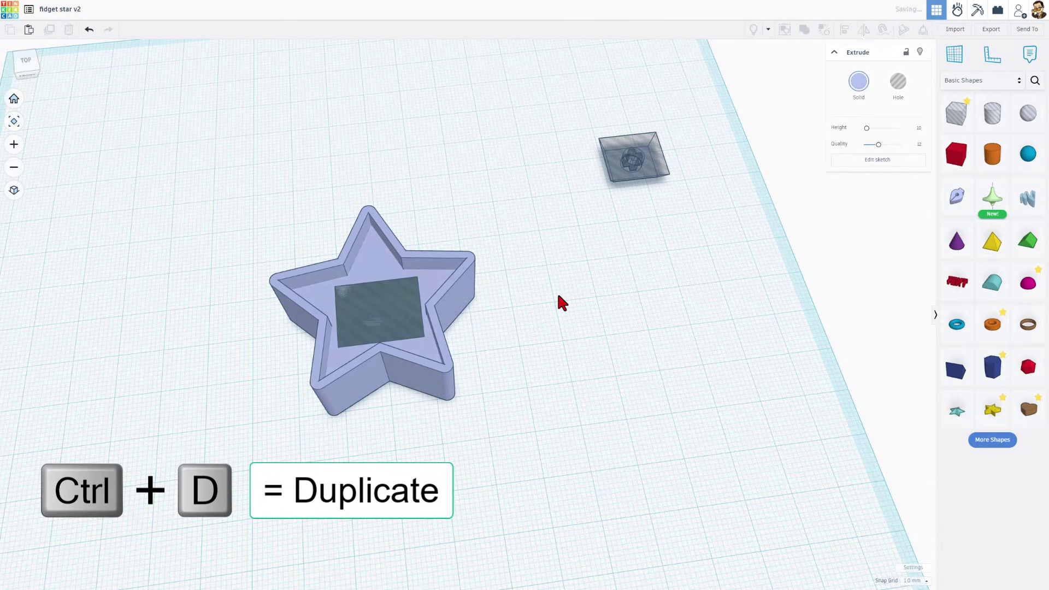
pyautogui.hotkey('ctrl', 'd')
pyautogui.hotkey('shift', 'Right')
pyautogui.hotkey('shift', 'Right')
pyautogui.hotkey('shift', 'Right')
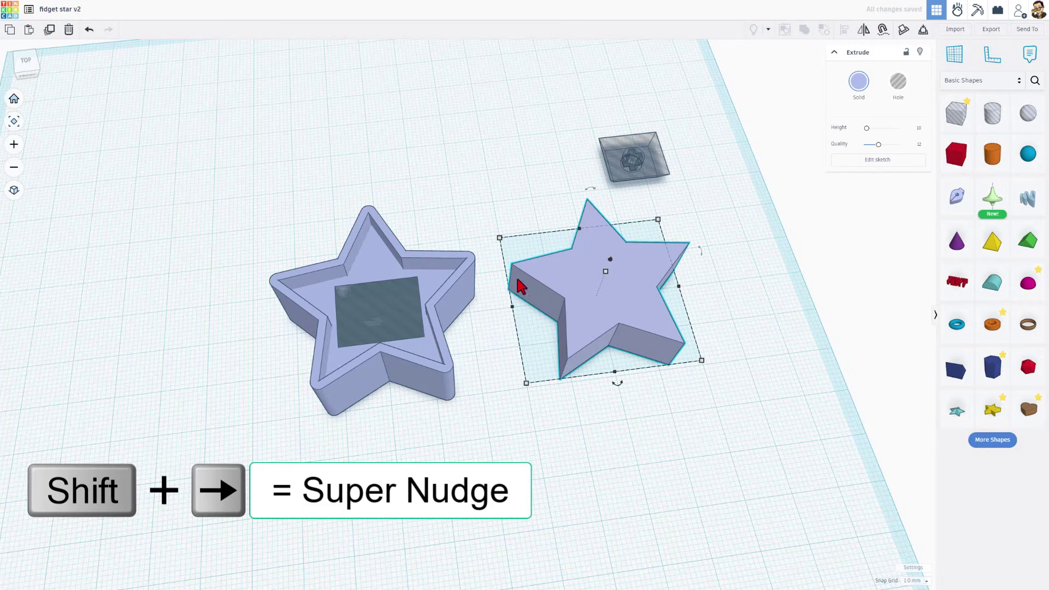
# Set the copied star's height to 4.5 mm
pyautogui.click(606, 271)
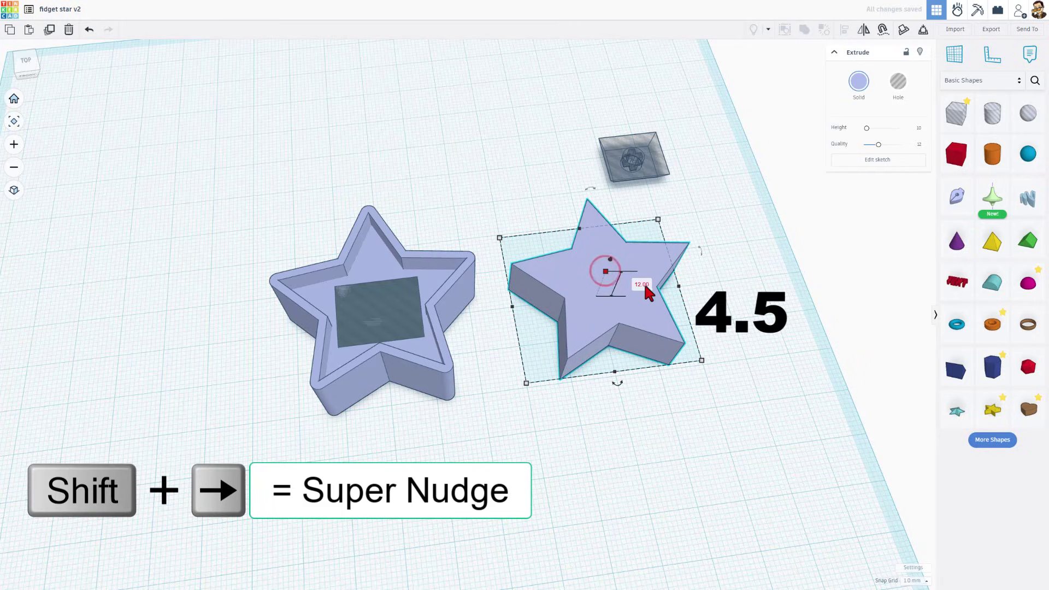
pyautogui.write('4')
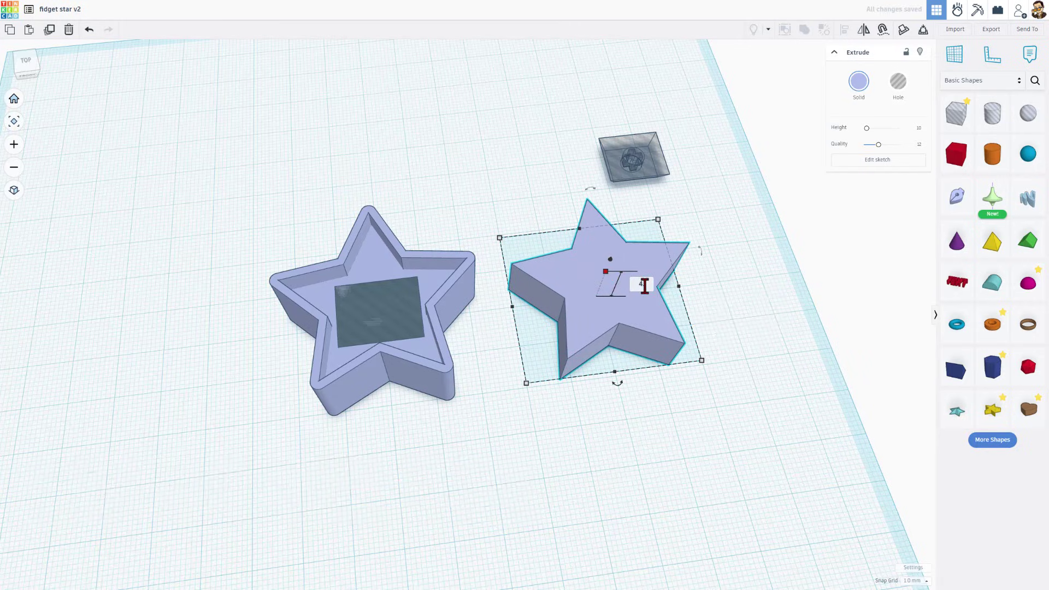
pyautogui.write('.5')
# Mirror the key top hole vertically so it is turned upside down
pyautogui.click(637, 176)
pyautogui.moveTo(732, 257); pyautogui.dragTo(667, 206, button='right')
pyautogui.click(658, 202)
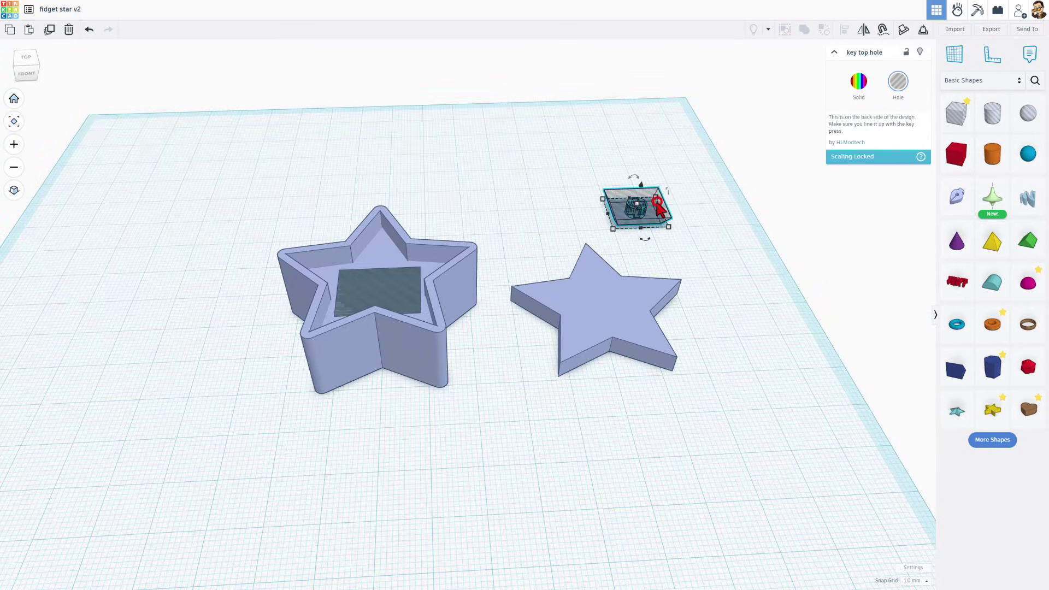
pyautogui.click(864, 31)
pyautogui.click(680, 222)
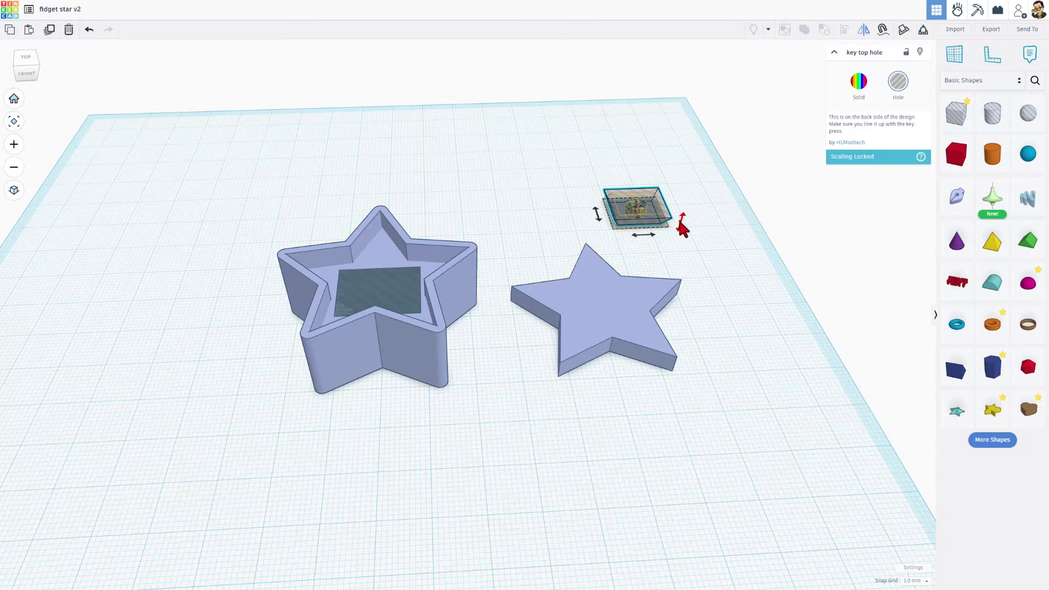
pyautogui.click(654, 236)
pyautogui.moveTo(567, 202); pyautogui.dragTo(601, 197, button='right')
# Hide the star rim and its inner star, and align the key top hole to the socket hole's front-to-back center
pyautogui.click(636, 200)
pyautogui.moveTo(552, 229); pyautogui.dragTo(457, 277)
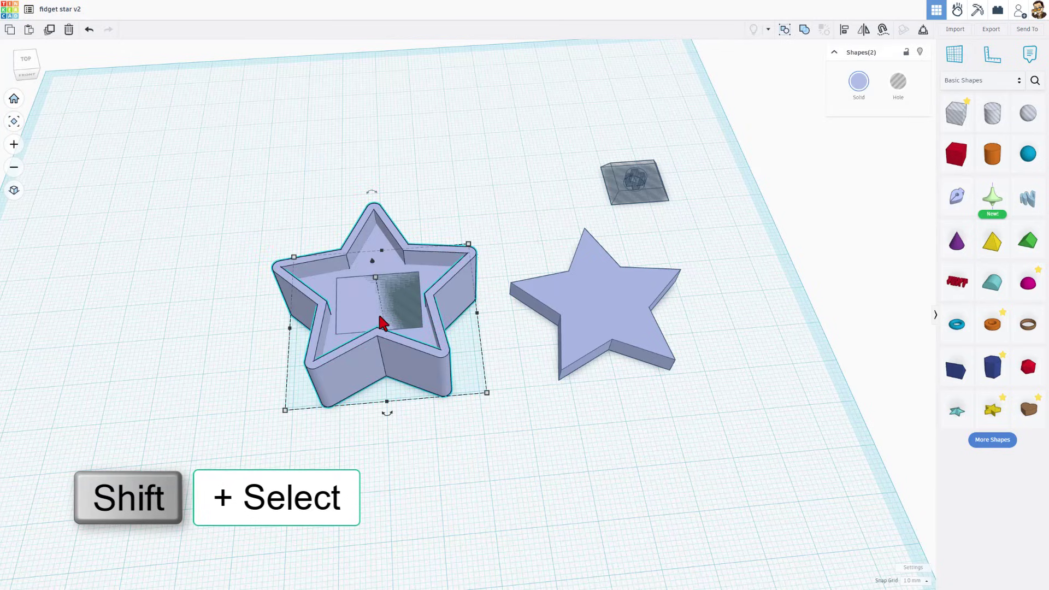
pyautogui.click(919, 51)
pyautogui.click(661, 184)
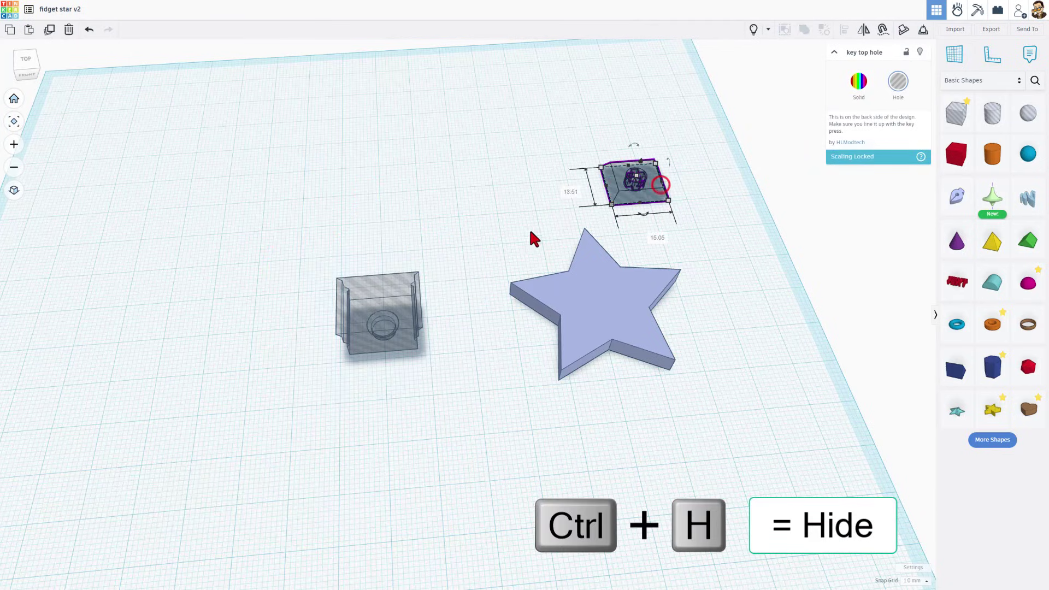
pyautogui.keyDown('shift'); pyautogui.click(409, 309); pyautogui.keyUp('shift')
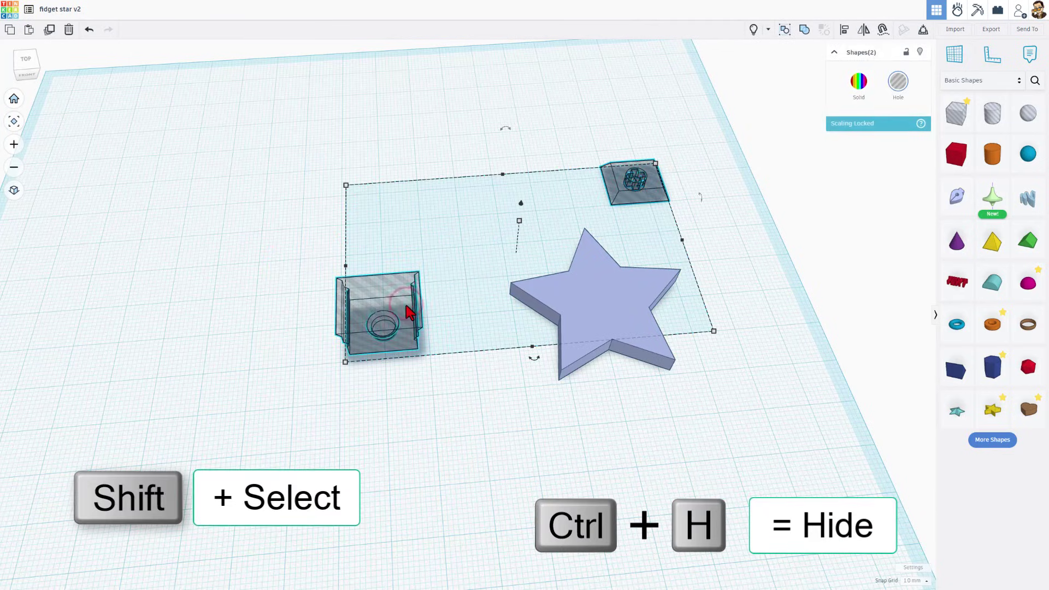
pyautogui.press('l')
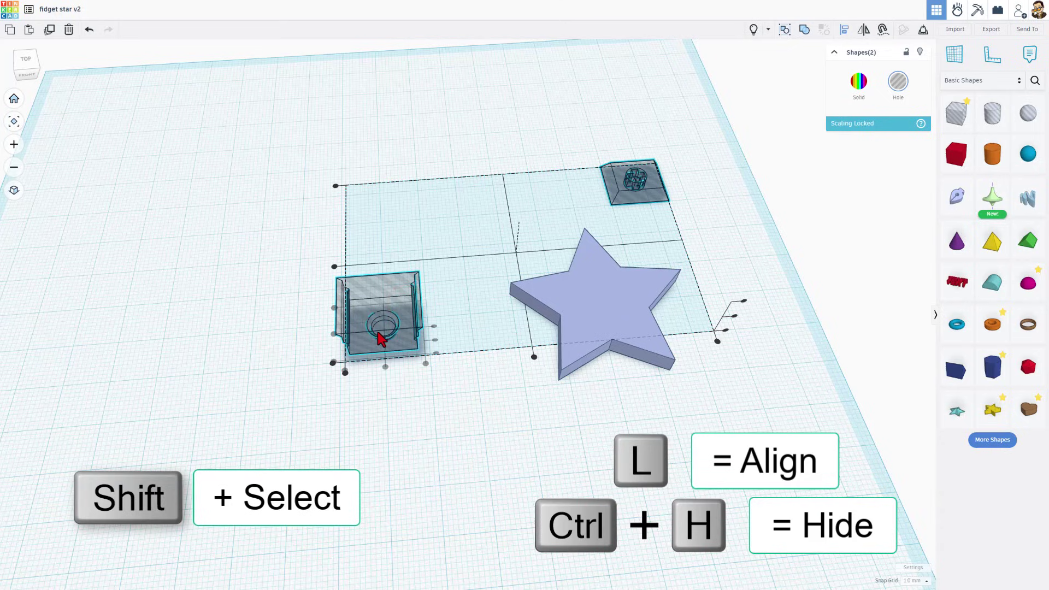
pyautogui.click(334, 334)
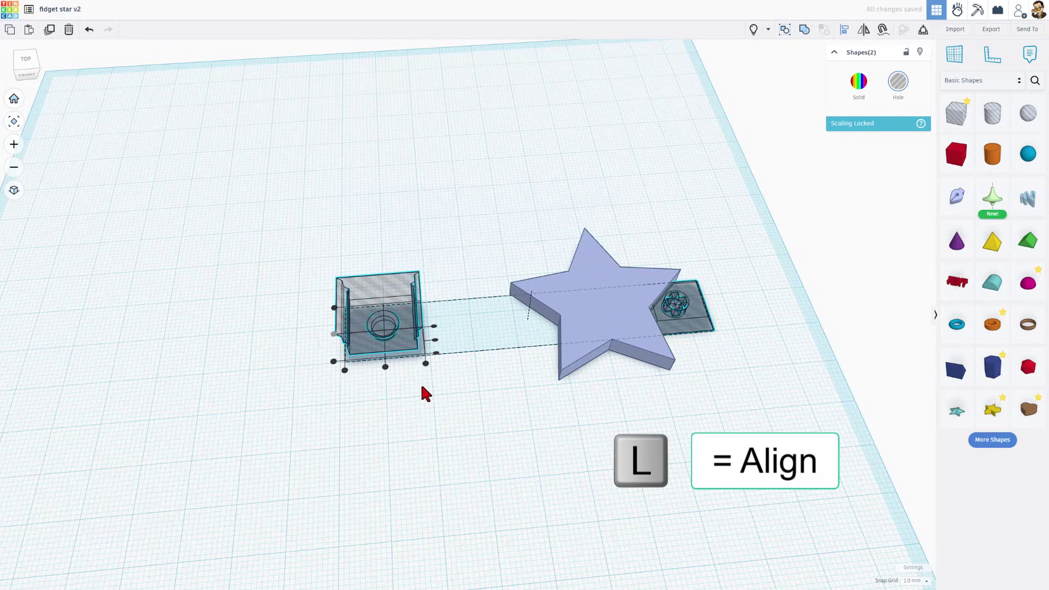
pyautogui.click(473, 420)
# Center the key top hole left to right on the thin star and show all hidden shapes
pyautogui.moveTo(714, 214); pyautogui.dragTo(572, 348)
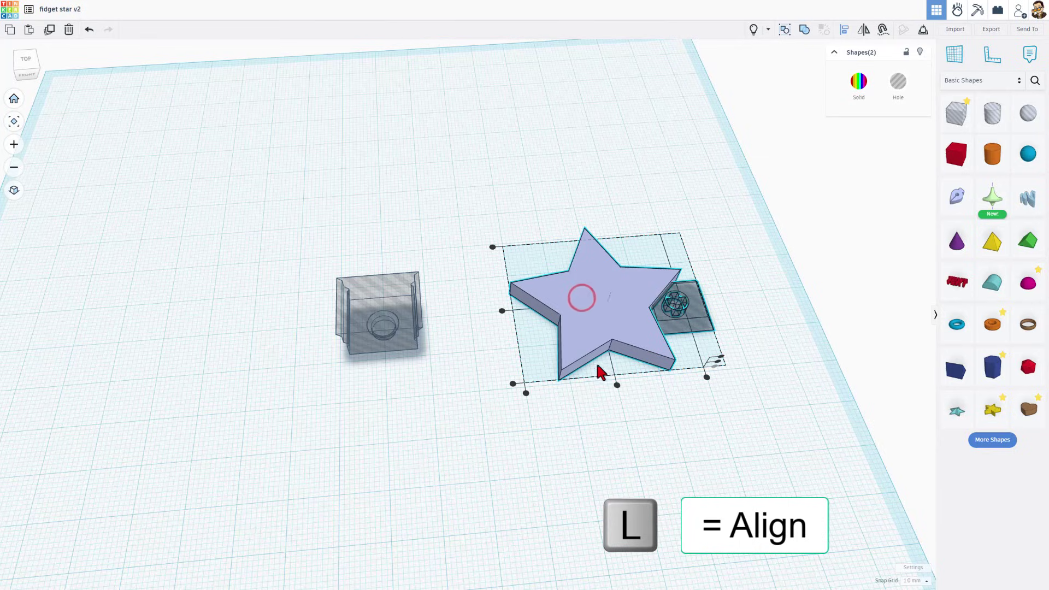
pyautogui.click(618, 387)
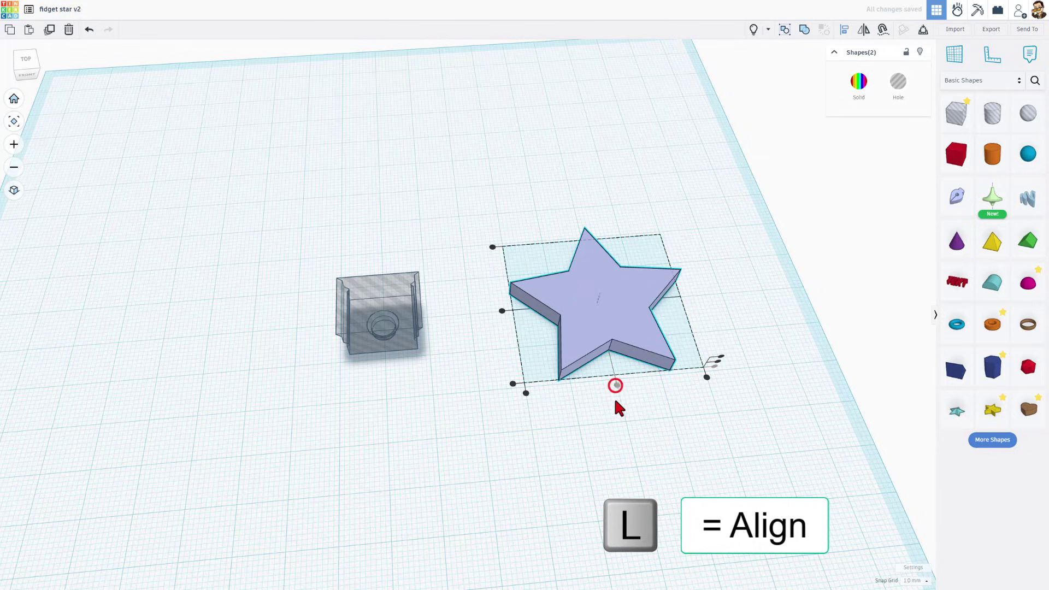
pyautogui.click(613, 405)
pyautogui.click(754, 30)
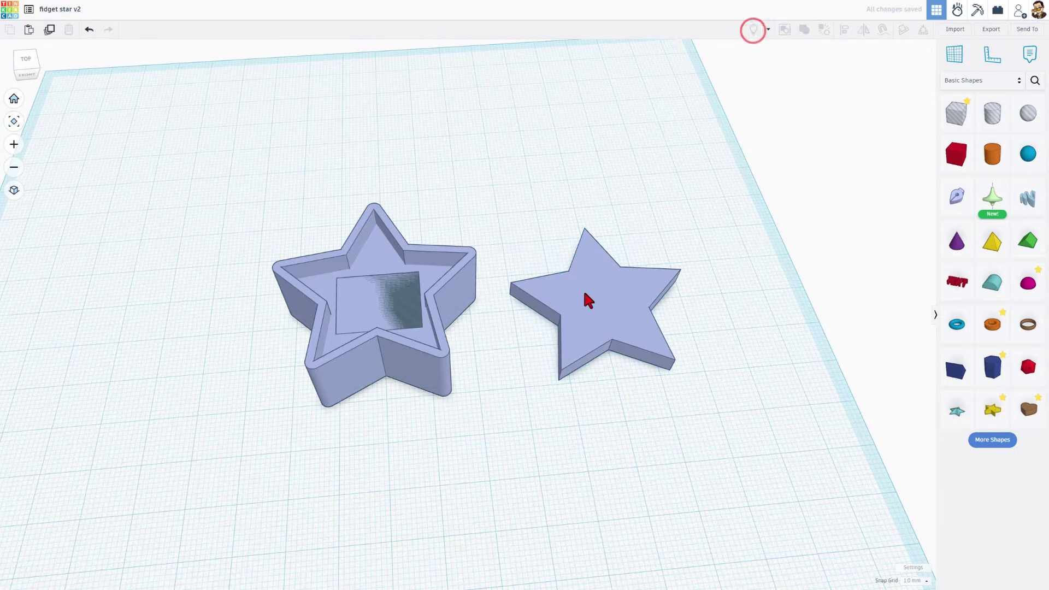
# Select the star rim, place a workplane on the inner star's top face, and duplicate the rim in place
pyautogui.moveTo(427, 307); pyautogui.dragTo(500, 425, button='right')
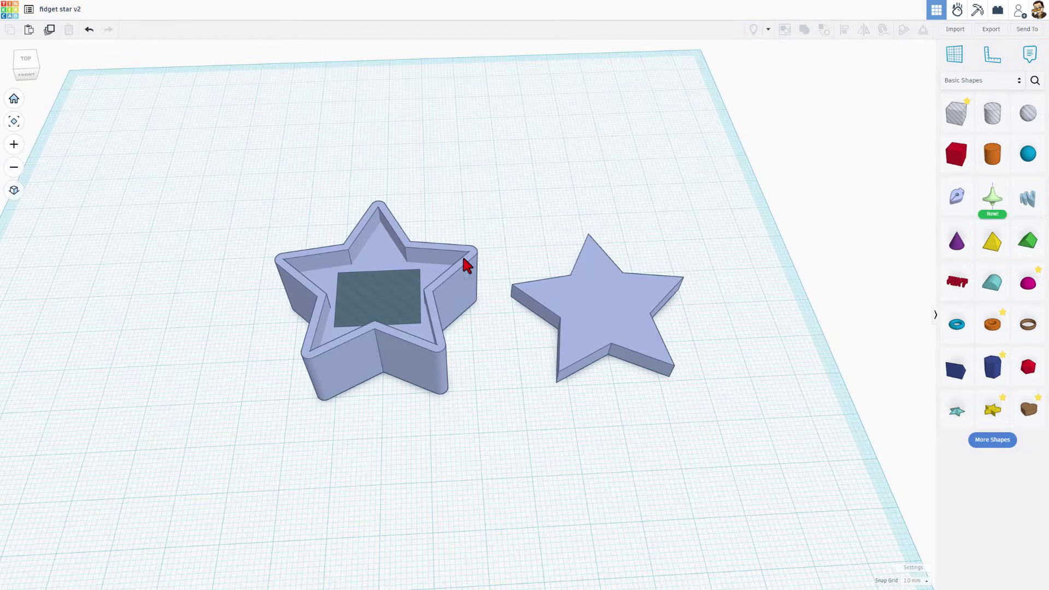
pyautogui.press('w')
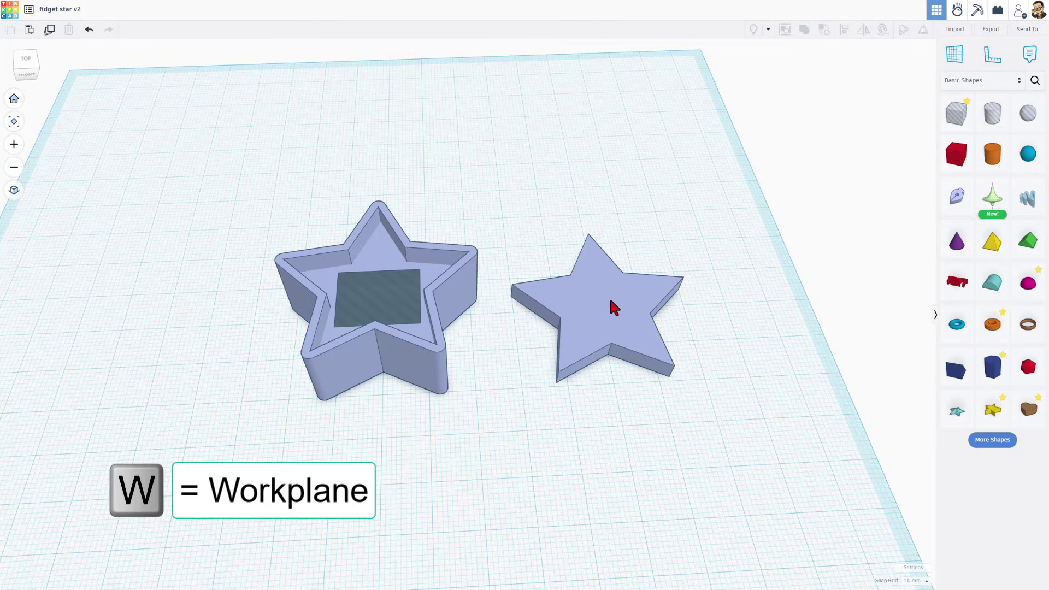
pyautogui.click(614, 305)
pyautogui.click(457, 249)
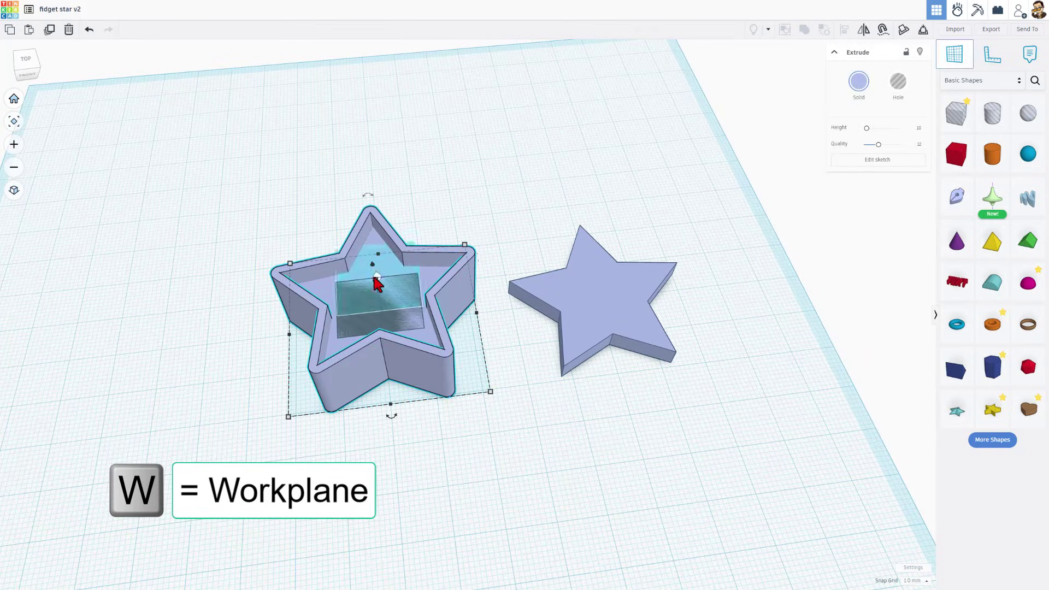
pyautogui.click(381, 270)
pyautogui.hotkey('ctrl', 'd')
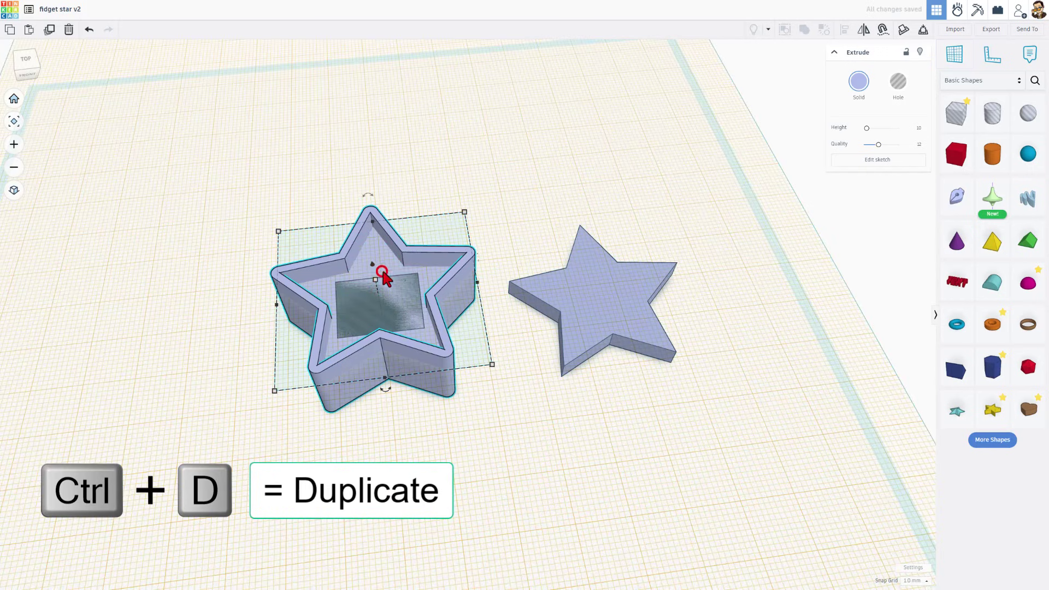
# Drop the duplicated star rim onto the workplane on the inner star's top face and turn it into a hole
pyautogui.click(429, 256)
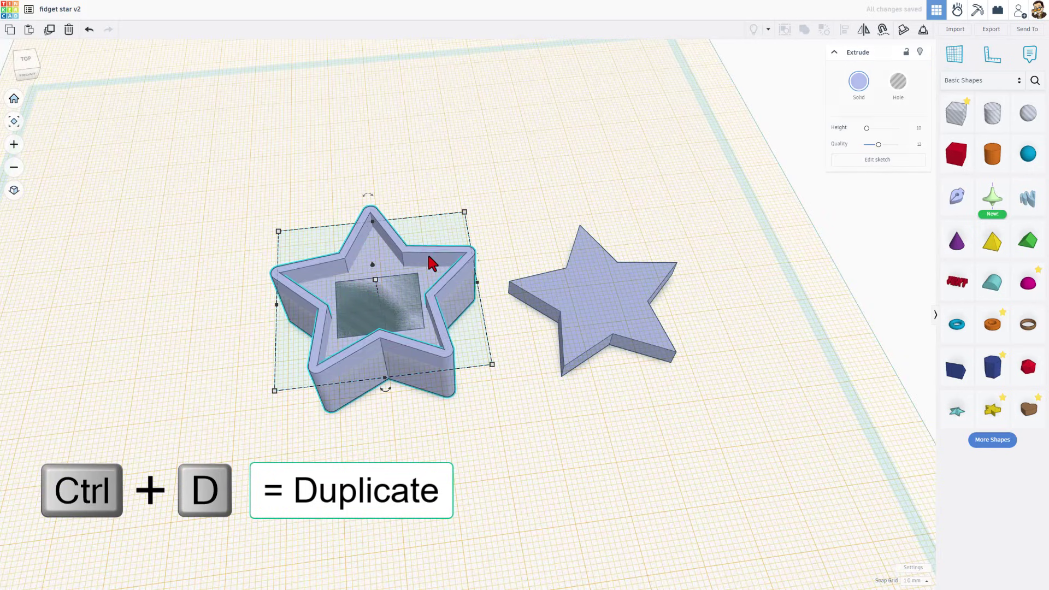
pyautogui.press('d')
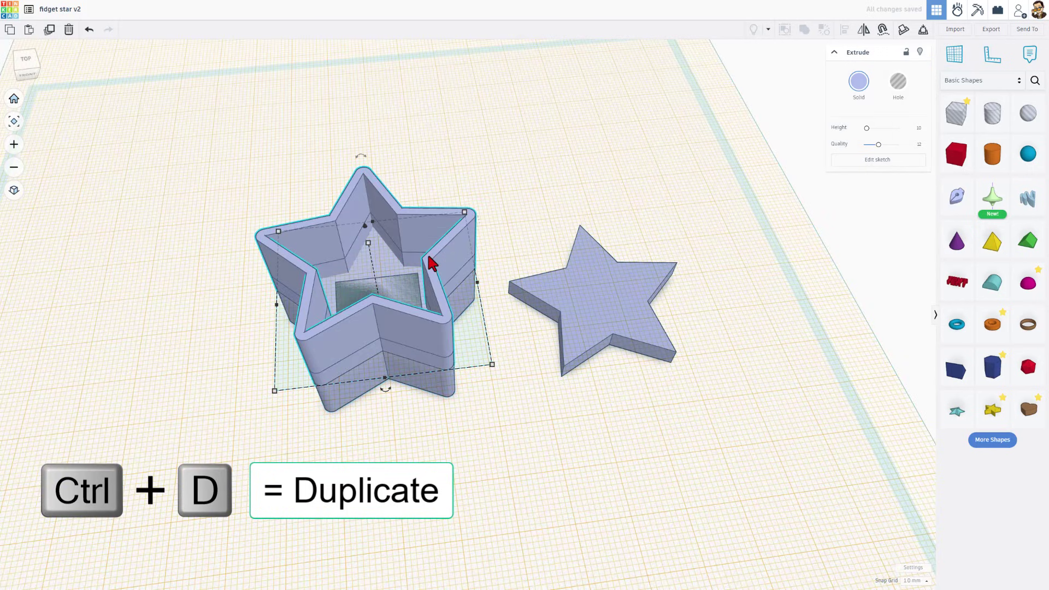
pyautogui.click(898, 82)
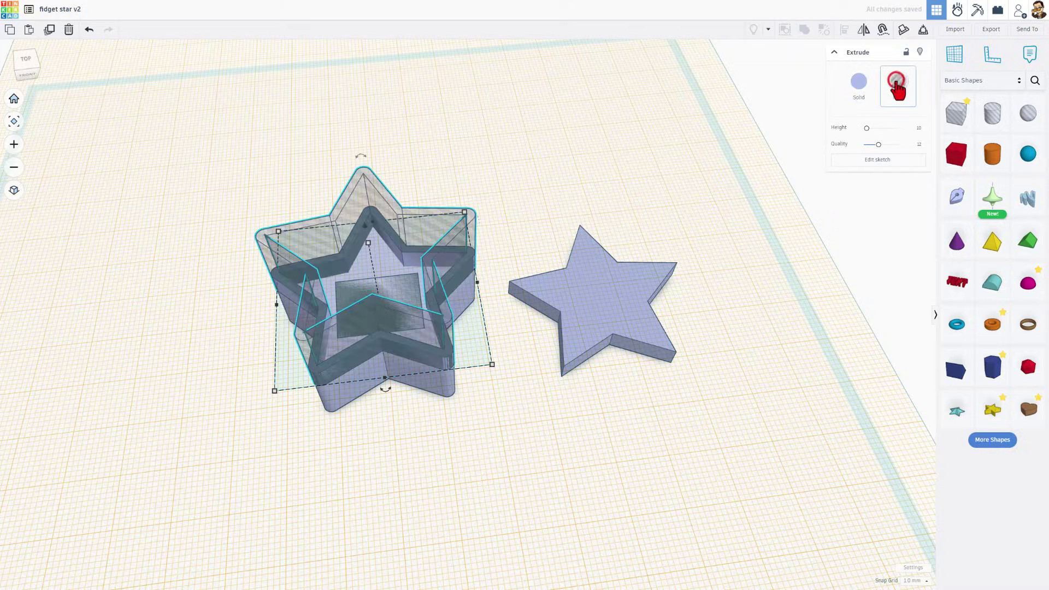
# Edit the rim hole's sketch and set the star outline's alignment to Center
pyautogui.click(876, 160)
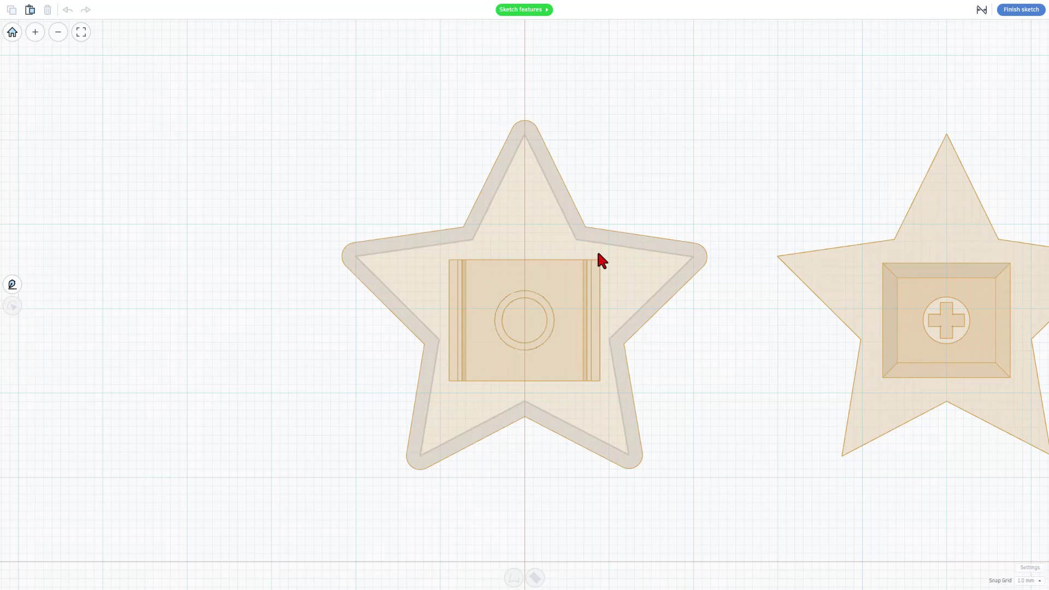
pyautogui.click(603, 237)
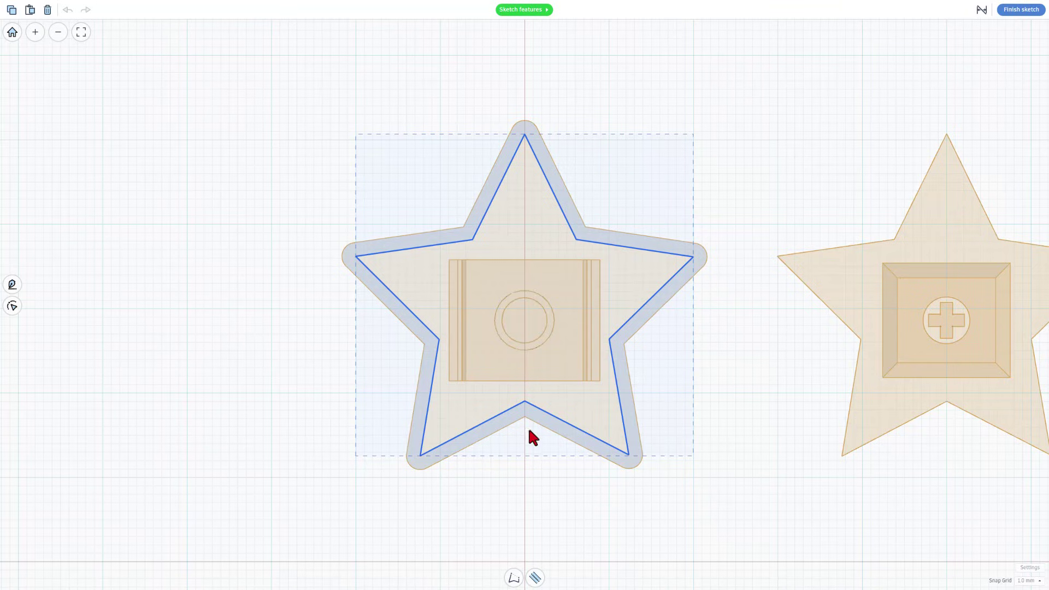
pyautogui.click(535, 577)
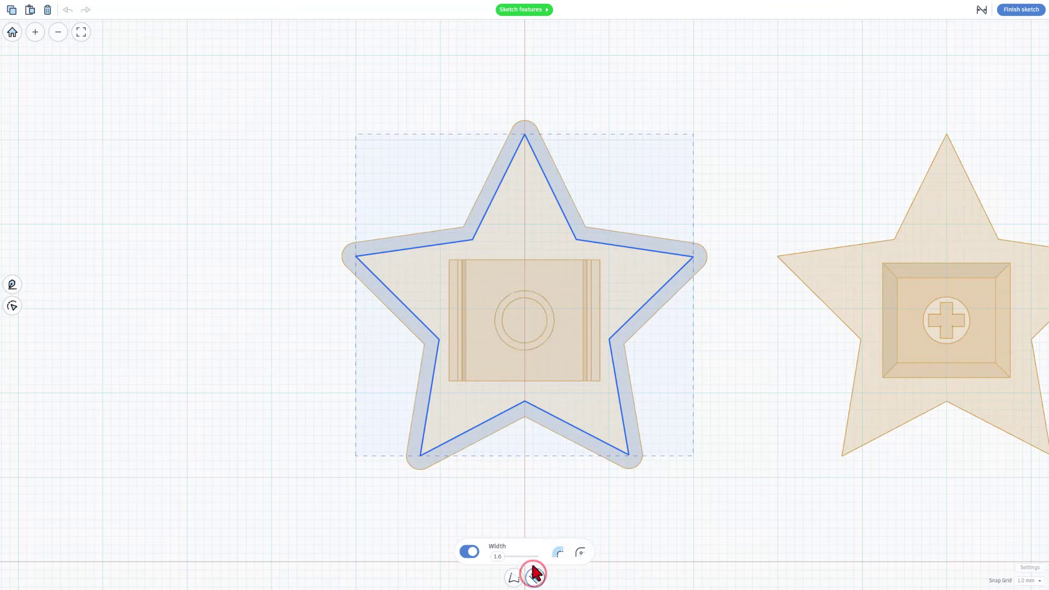
pyautogui.click(558, 552)
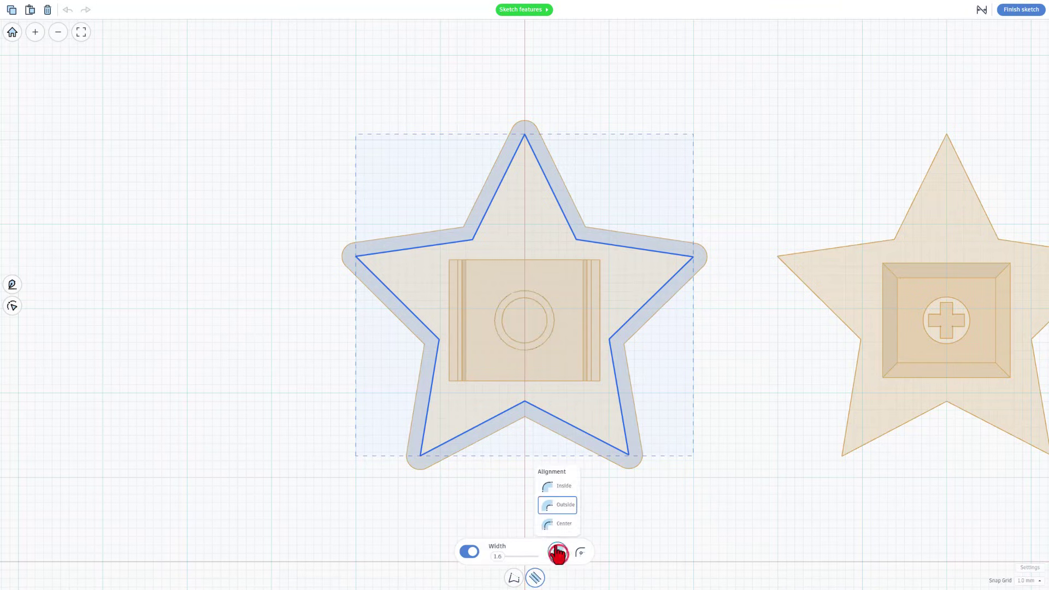
pyautogui.click(559, 526)
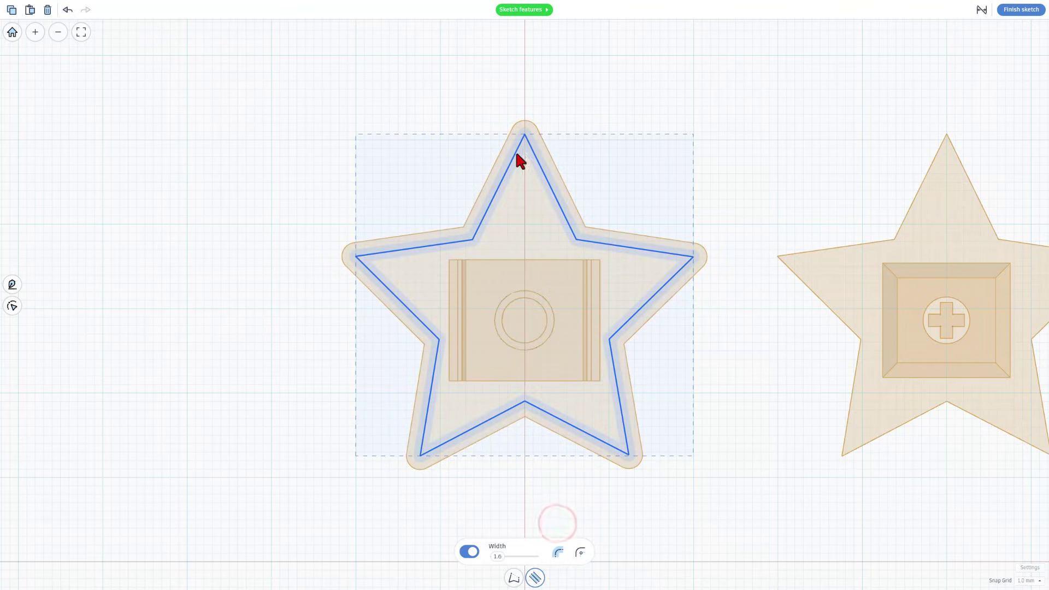
# Give the star outline sharp corners and a width of 1.0, then finish the sketch
pyautogui.scroll(3, 522, 143)
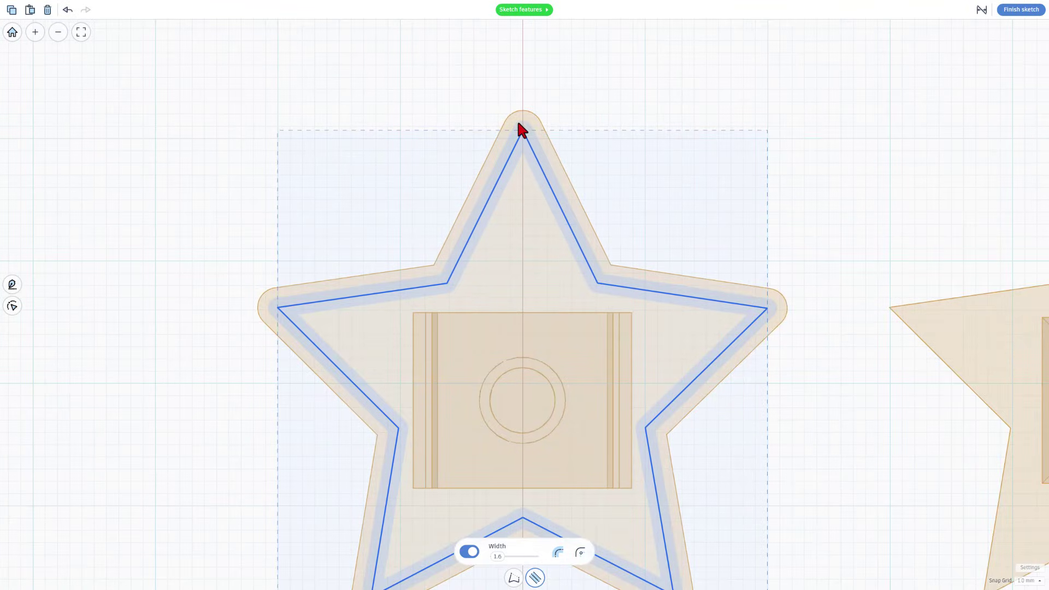
pyautogui.click(580, 553)
pyautogui.click(577, 492)
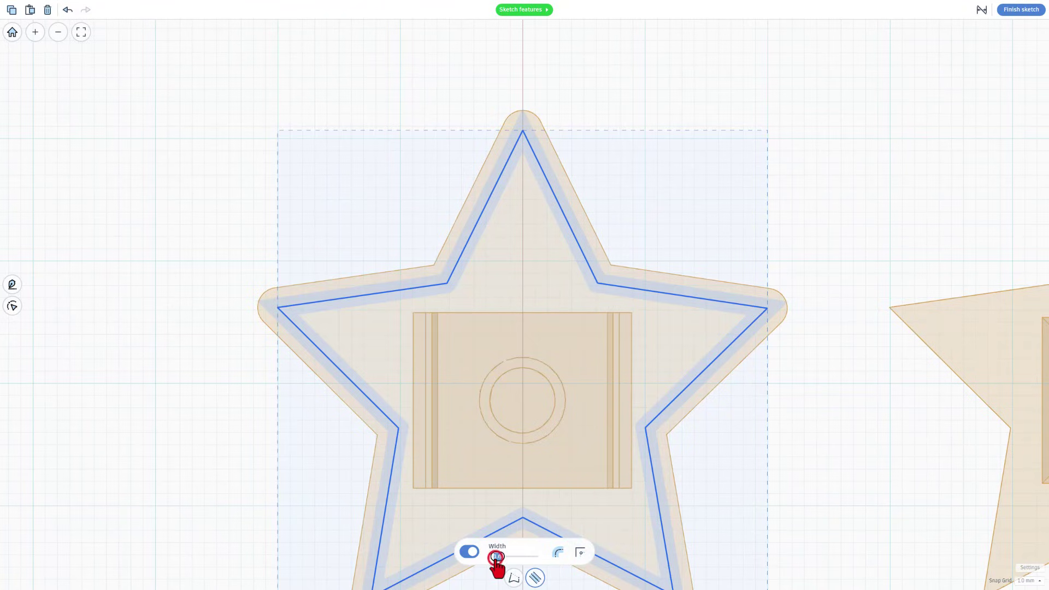
pyautogui.moveTo(497, 558); pyautogui.dragTo(497, 559)
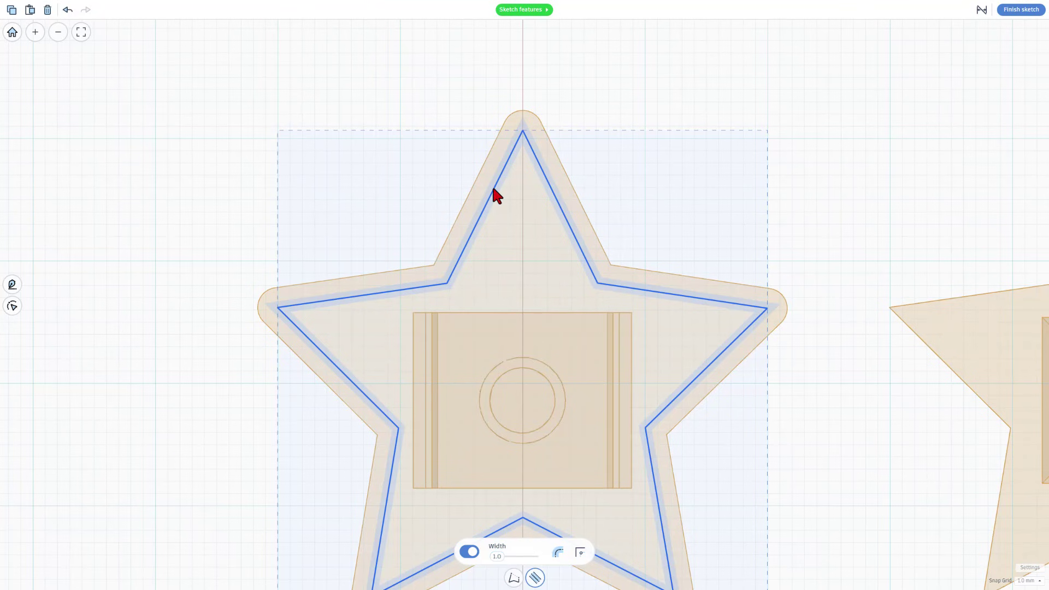
pyautogui.click(1014, 11)
# Reduce the rim hole to 7 mm with its top handle and return the workplane to the base grid
pyautogui.click(485, 383)
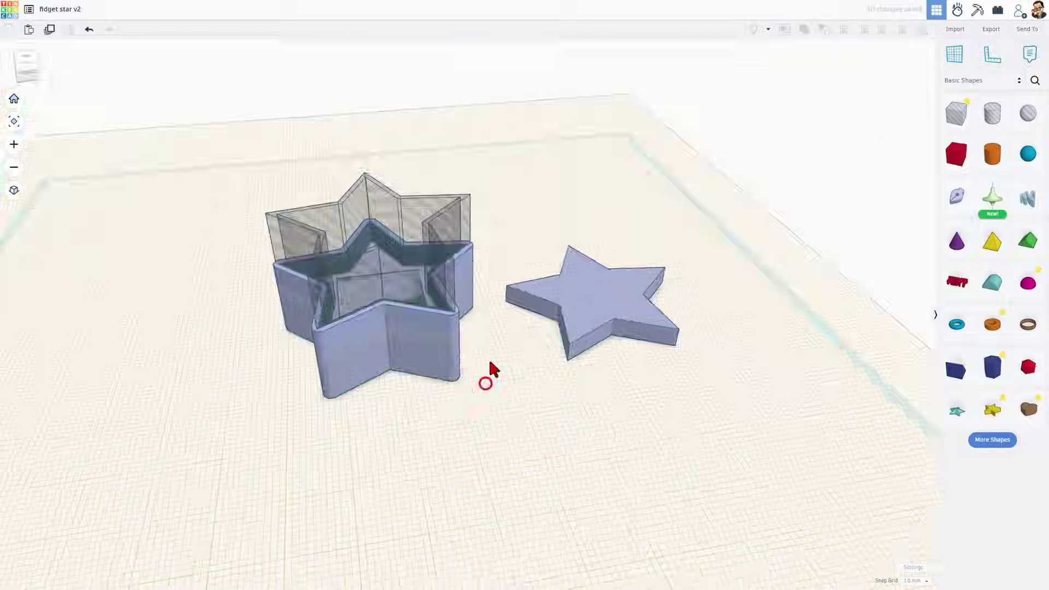
pyautogui.click(396, 219)
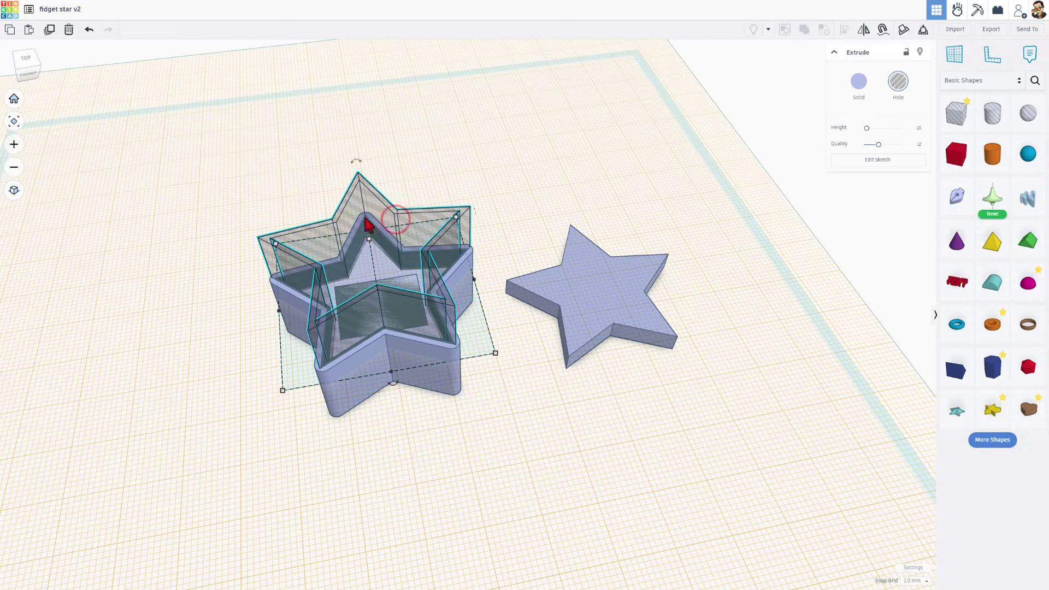
pyautogui.moveTo(368, 241); pyautogui.dragTo(368, 268)
pyautogui.press('w')
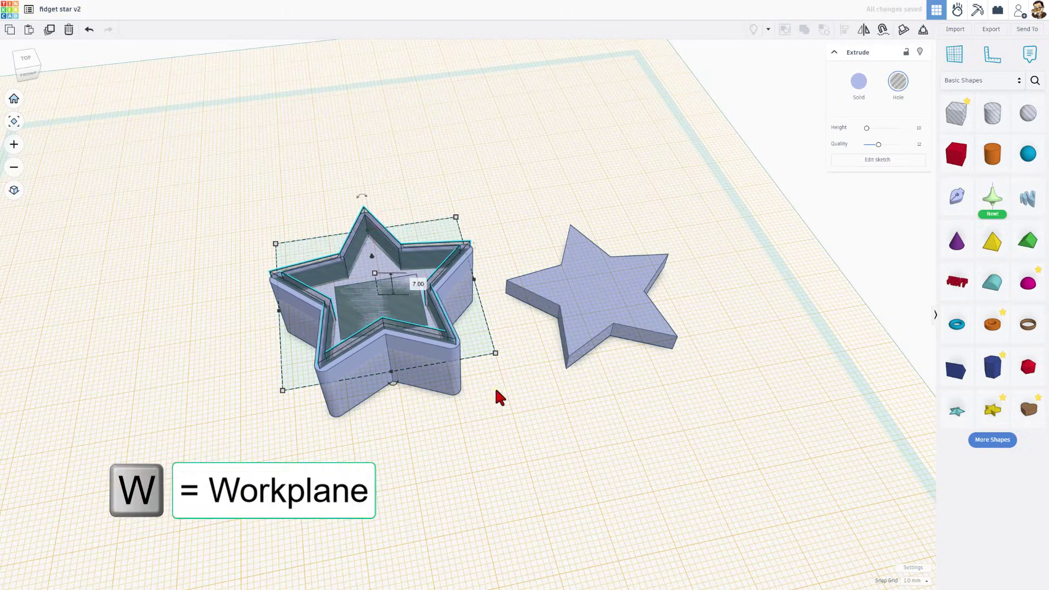
pyautogui.click(496, 389)
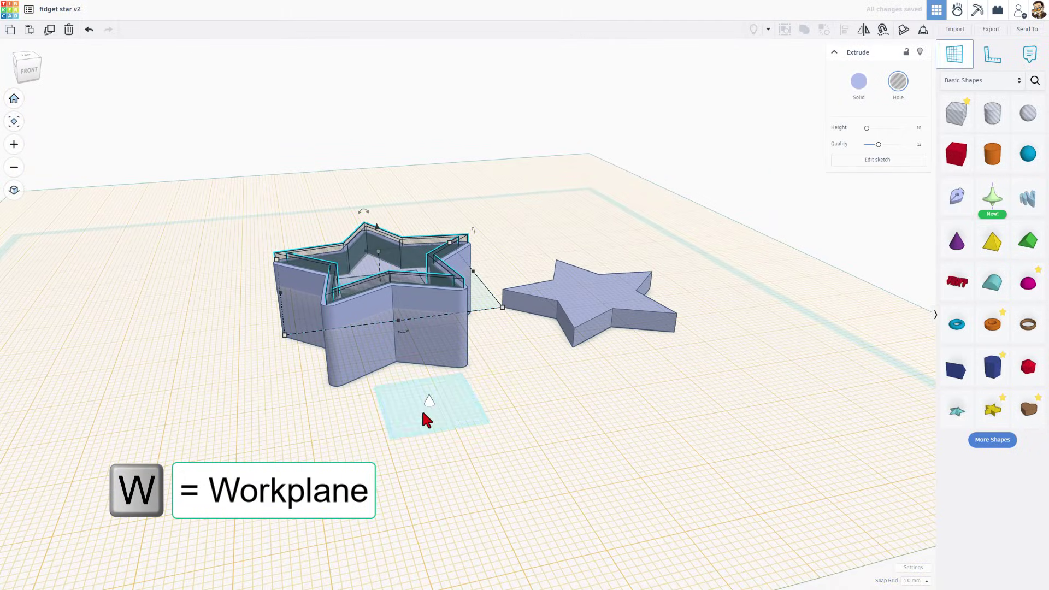
pyautogui.click(389, 434)
# Select all shapes of the star base, including the rim hole and socket hole, and union group them
pyautogui.moveTo(446, 428)
pyautogui.mouseDown(button='right')
pyautogui.moveTo(375, 447)
pyautogui.moveTo(263, 251)
pyautogui.mouseUp(button='right')
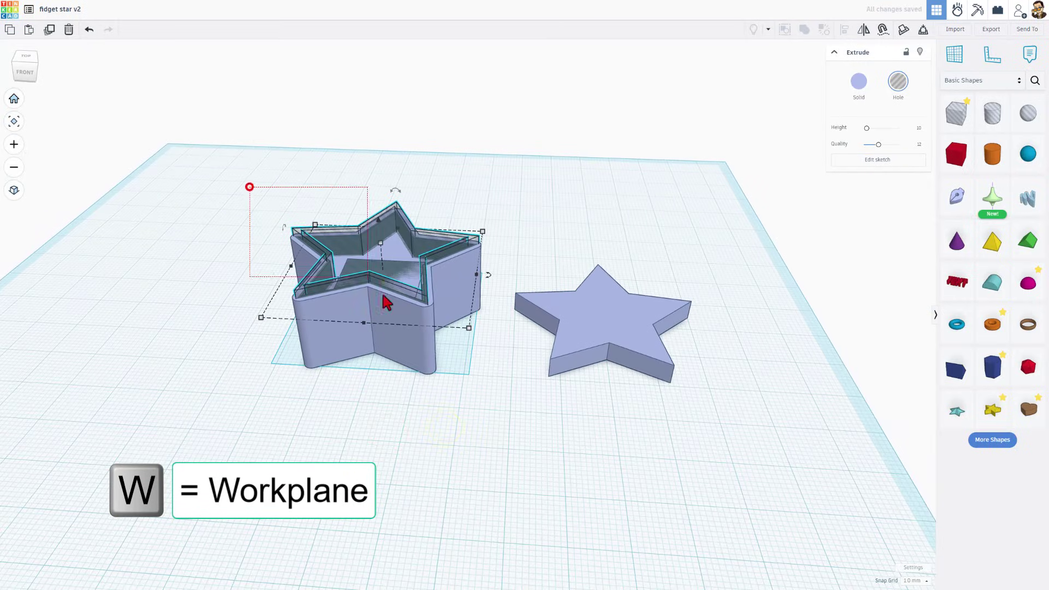
pyautogui.moveTo(429, 339); pyautogui.dragTo(451, 349)
pyautogui.hotkey('ctrl', 'g')
pyautogui.moveTo(429, 346); pyautogui.dragTo(375, 271, button='right')
# Select the thin star together with its key top hole and union group them
pyautogui.moveTo(427, 321)
pyautogui.mouseDown(button='right')
pyautogui.moveTo(475, 293)
pyautogui.moveTo(600, 270)
pyautogui.moveTo(717, 325)
pyautogui.moveTo(659, 283)
pyautogui.moveTo(651, 293)
pyautogui.mouseUp(button='right')
pyautogui.moveTo(602, 258); pyautogui.dragTo(701, 398)
pyautogui.hotkey('ctrl', 'g')
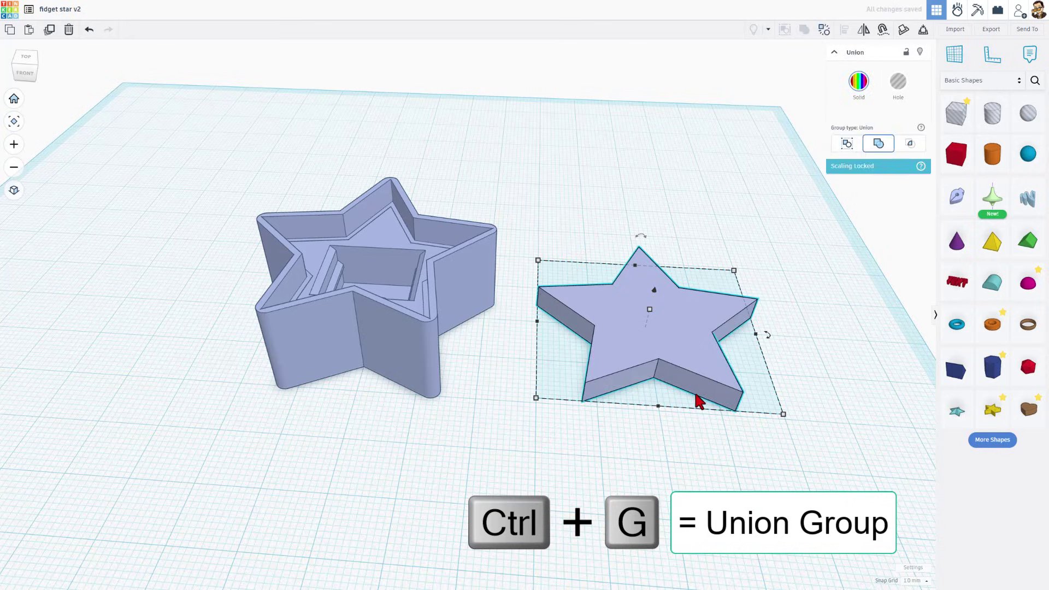
pyautogui.moveTo(701, 402); pyautogui.dragTo(658, 490, button='right')
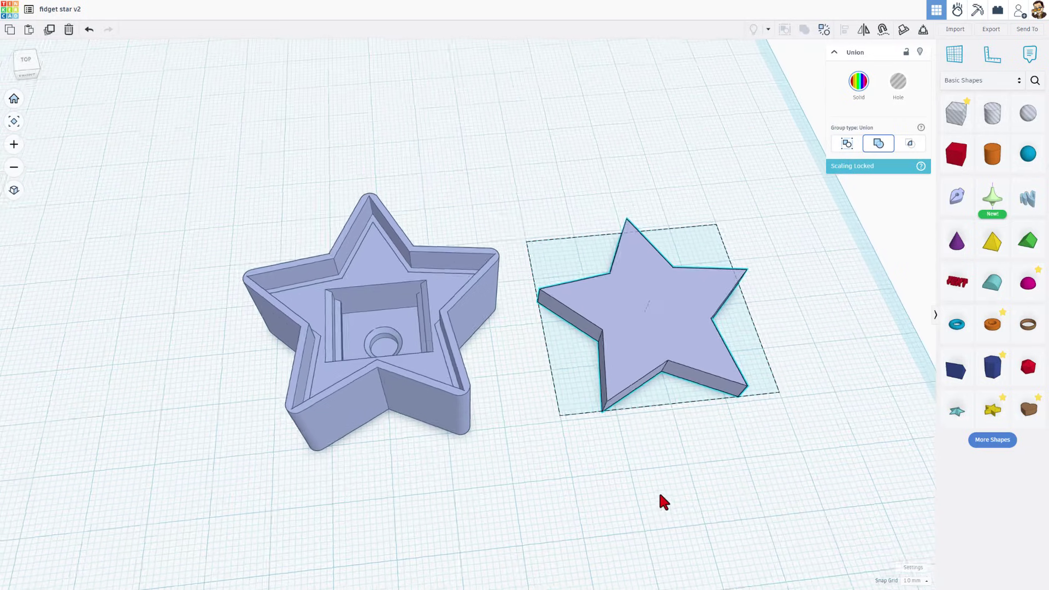
# Place a Text shape on the thin star's top face and set its text to HL
pyautogui.click(661, 455)
pyautogui.moveTo(948, 293); pyautogui.dragTo(655, 312)
pyautogui.moveTo(681, 341); pyautogui.dragTo(675, 293, button='right')
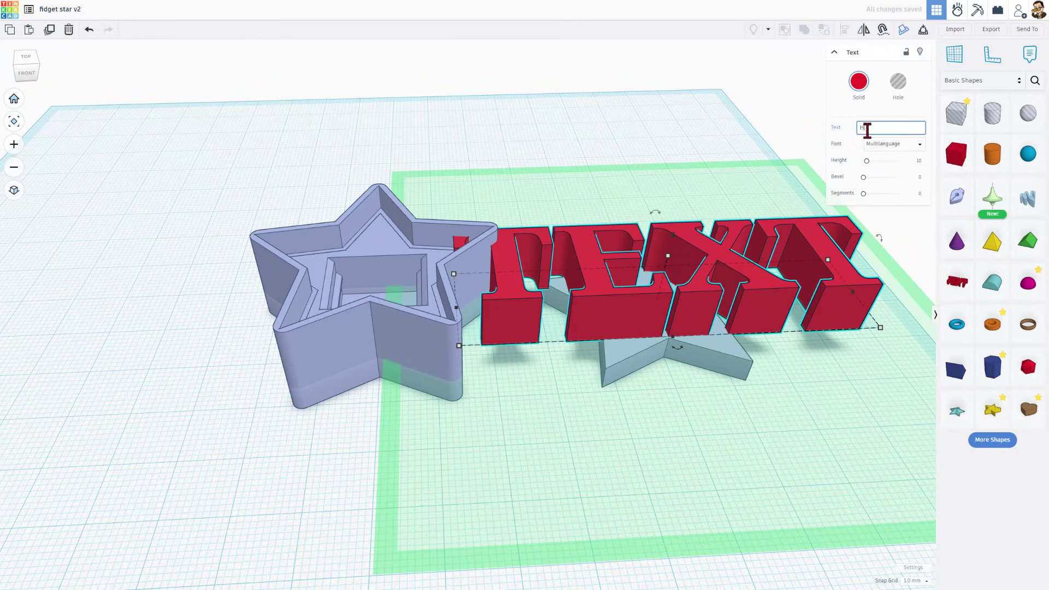
pyautogui.write('HL')
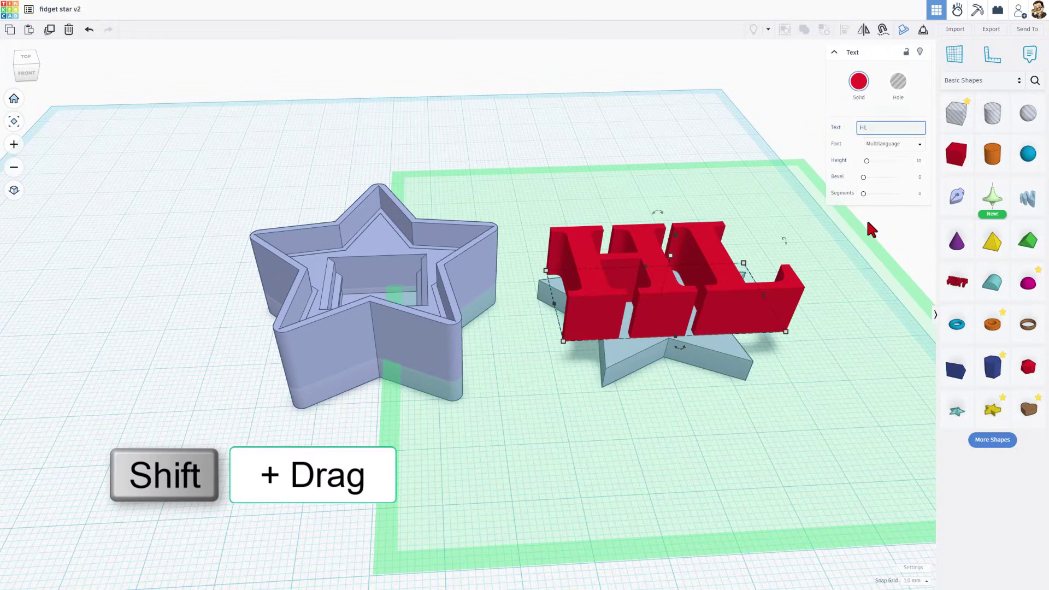
# Scale the HL text down proportionally to fit the star, set its height to 0.5 mm, and make it a hole
pyautogui.keyDown('shift'); pyautogui.moveTo(788, 332); pyautogui.dragTo(674, 291); pyautogui.keyUp('shift')
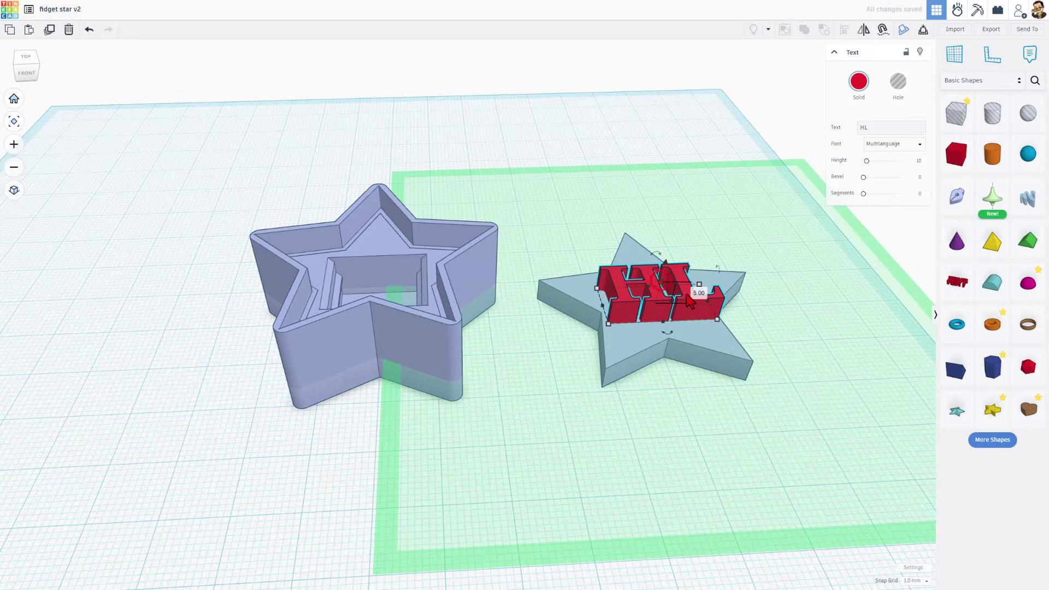
pyautogui.click(694, 294)
pyautogui.press('Return')
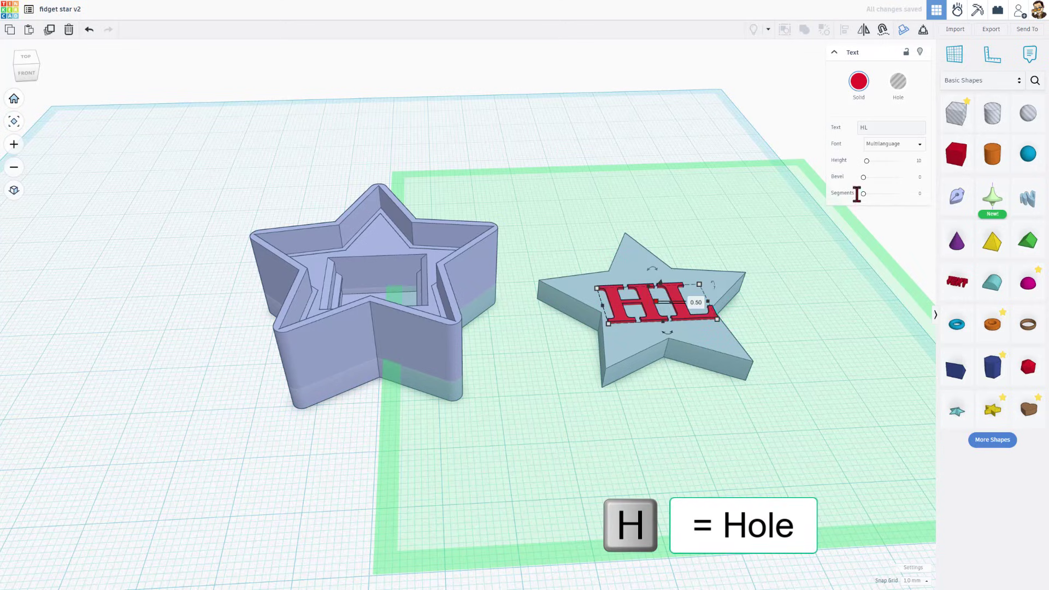
pyautogui.click(910, 86)
# Select the thin star and HL text hole and center-align them left to right and front to back
pyautogui.click(628, 216)
pyautogui.moveTo(651, 224); pyautogui.dragTo(629, 347, button='right')
pyautogui.moveTo(626, 340); pyautogui.dragTo(625, 338)
pyautogui.press('l')
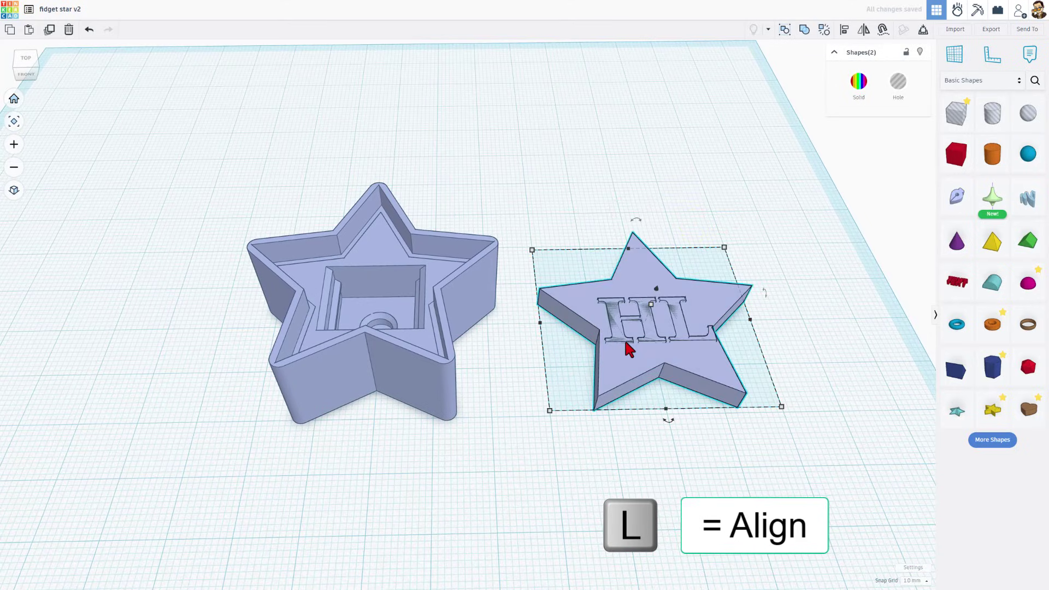
pyautogui.click(668, 420)
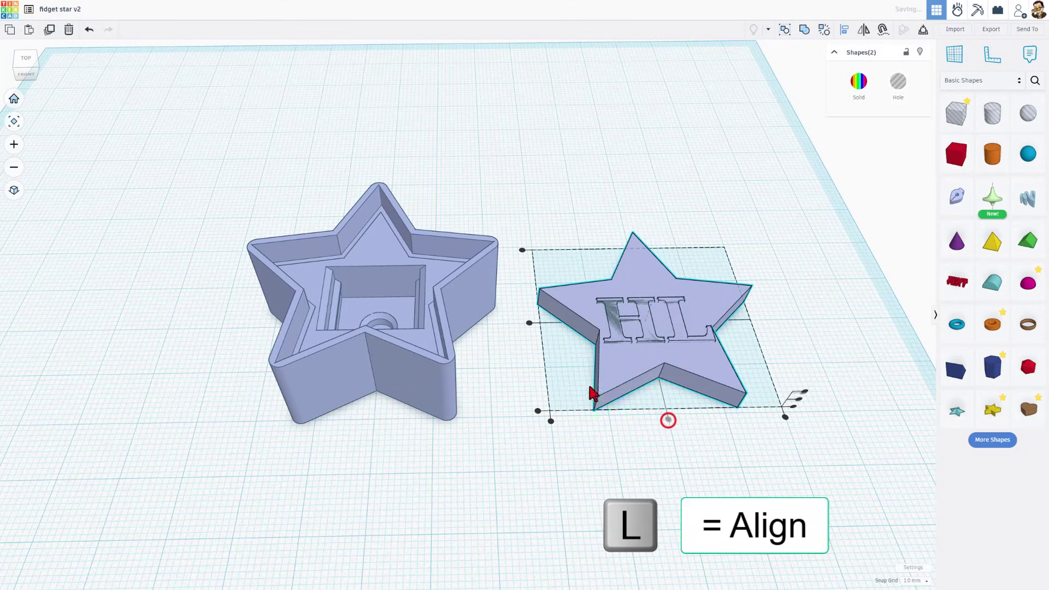
pyautogui.click(529, 323)
pyautogui.click(523, 381)
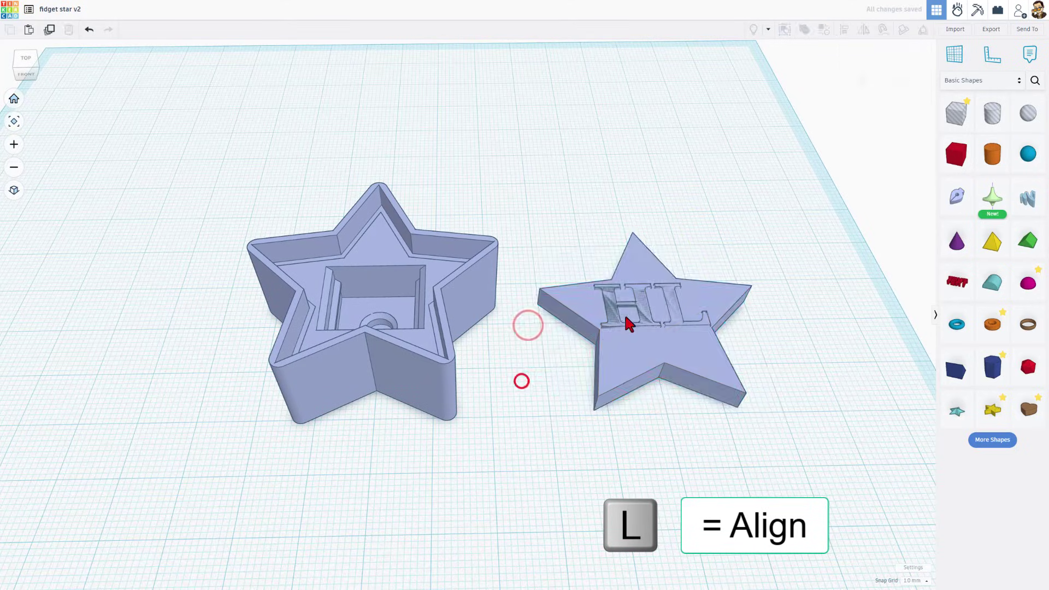
# Nudge the HL text hole two grid steps toward the front of the star
pyautogui.click(642, 311)
pyautogui.press('Down')
pyautogui.press('Down')
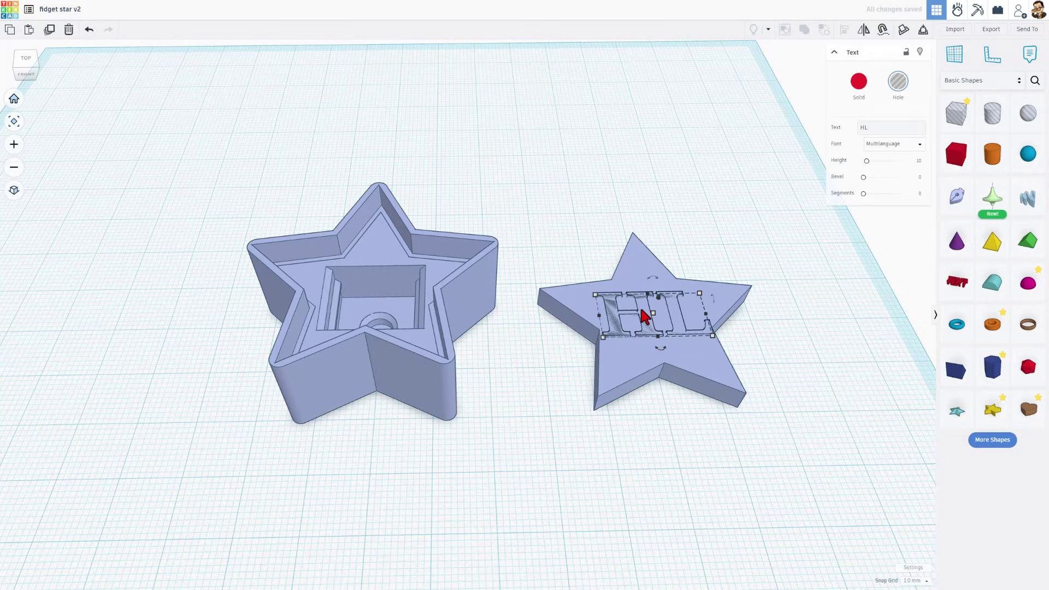
# Align the top of the HL text hole flush with the thin star's top face
pyautogui.moveTo(740, 246); pyautogui.dragTo(552, 385)
pyautogui.press('l')
pyautogui.moveTo(552, 384); pyautogui.dragTo(542, 356, button='right')
pyautogui.press('l')
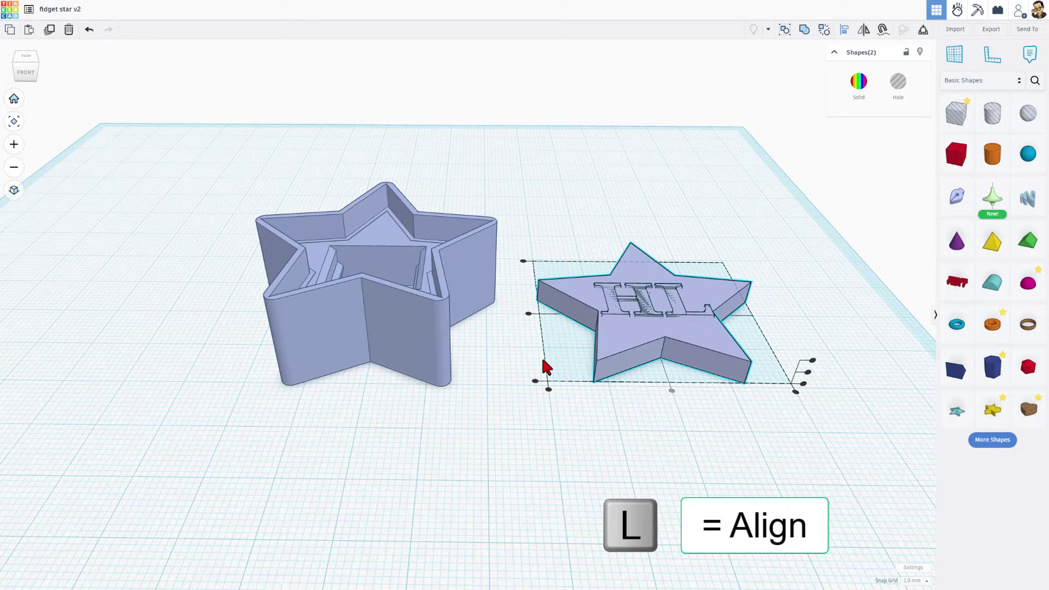
pyautogui.click(812, 362)
pyautogui.press('Escape')
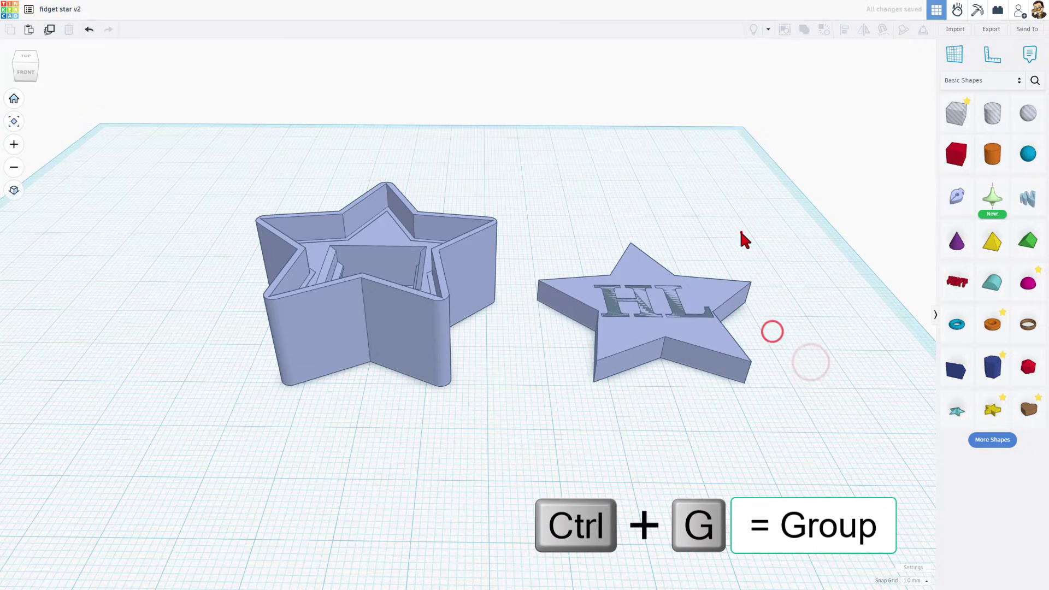
# Group the thin star with the HL text hole to engrave the letters
pyautogui.moveTo(741, 232); pyautogui.dragTo(582, 356)
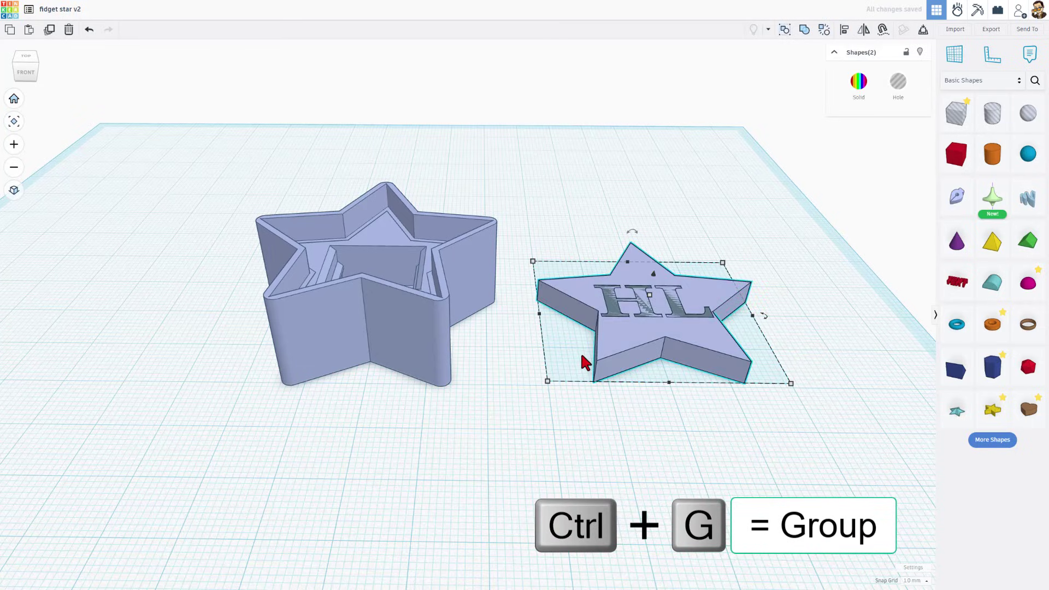
pyautogui.hotkey('ctrl', 'g')
pyautogui.moveTo(586, 354); pyautogui.dragTo(595, 408, button='right')
pyautogui.click(663, 203)
# Select both star parts, export them as STL, and save the file as fidget star v2.stl
pyautogui.moveTo(678, 198); pyautogui.dragTo(350, 370)
pyautogui.click(982, 31)
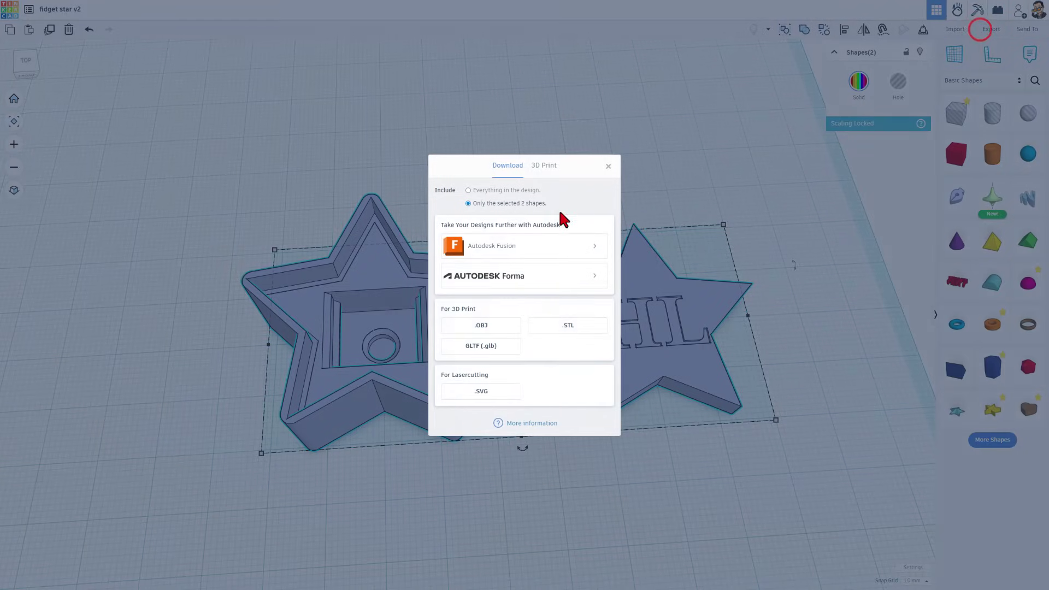
pyautogui.click(569, 327)
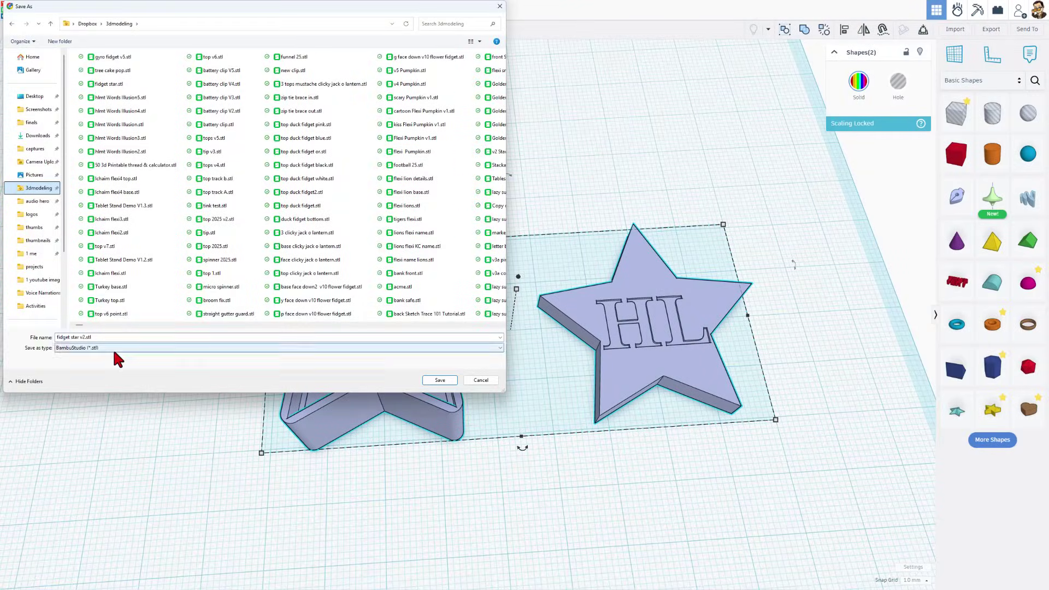
pyautogui.click(443, 378)
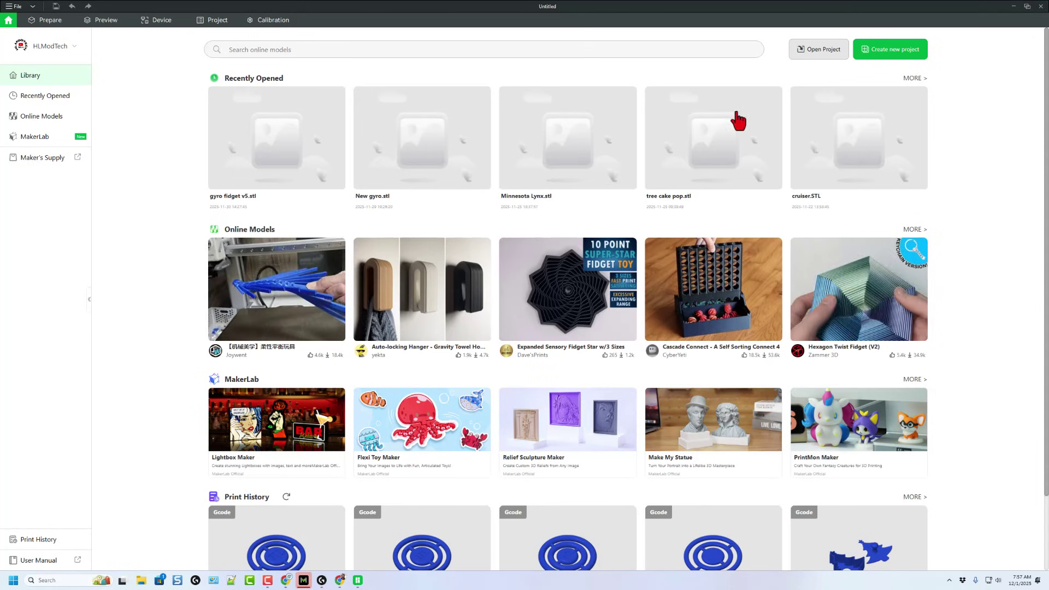
# Switch to Bambu Studio, create a new project, and import fidget star v2.stl
pyautogui.click(894, 50)
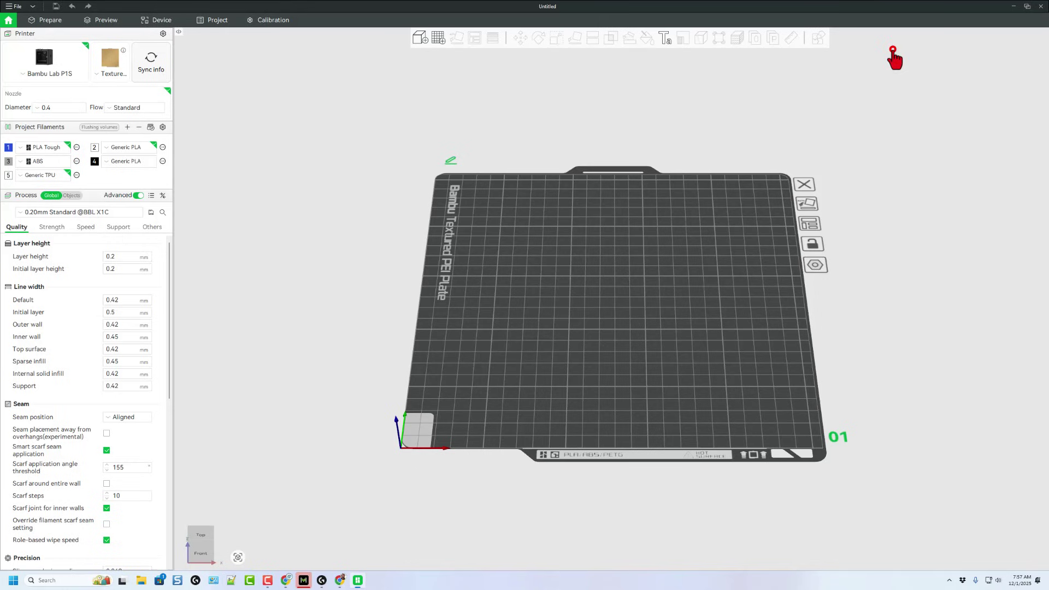
pyautogui.click(417, 38)
pyautogui.doubleClick(107, 58)
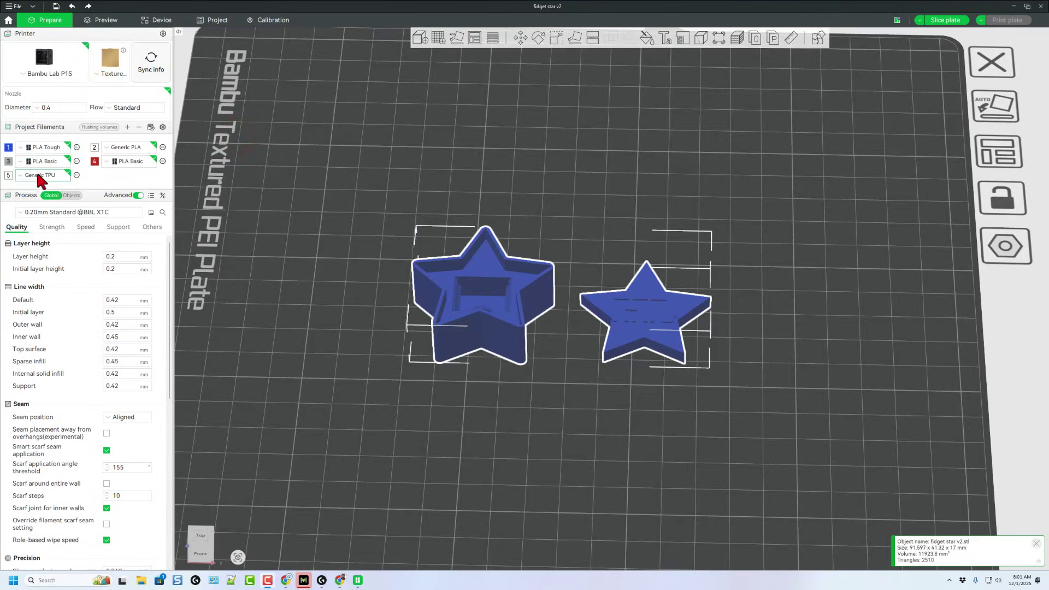
# Change the star model's filament to the red Bambu PLA Basic in slot 4
pyautogui.click(491, 320)
pyautogui.rightClick(507, 335)
pyautogui.click(523, 330)
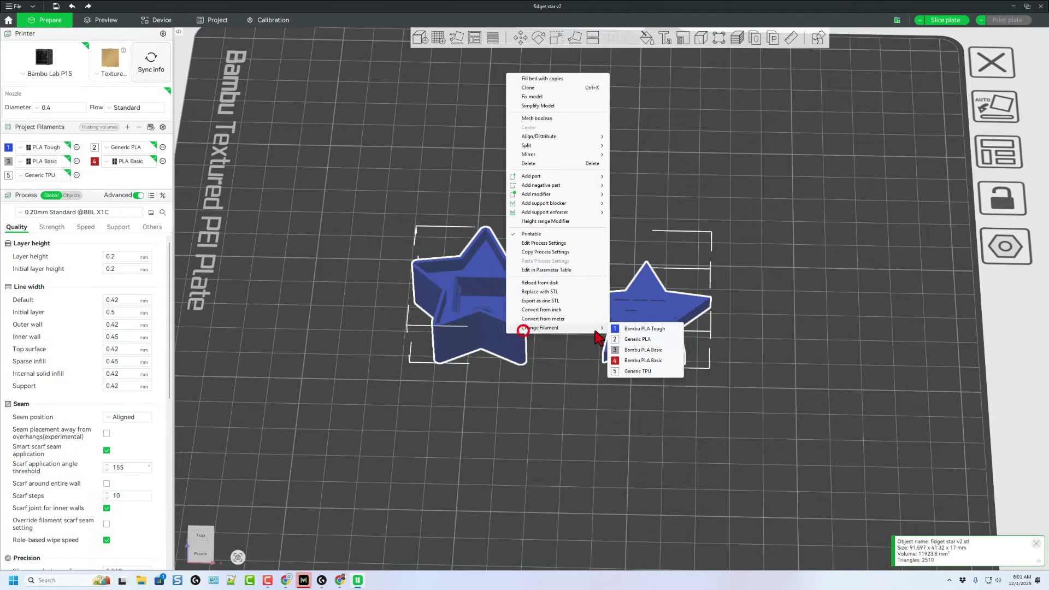
pyautogui.click(636, 360)
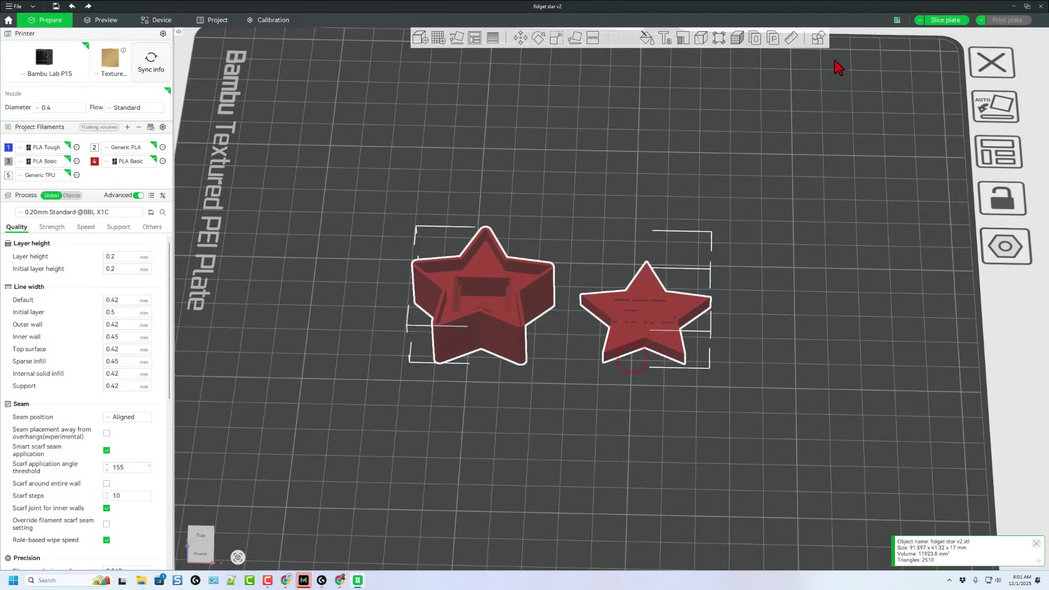
# Slice the plate and send the fidget star v2 print job to the printer
pyautogui.click(956, 20)
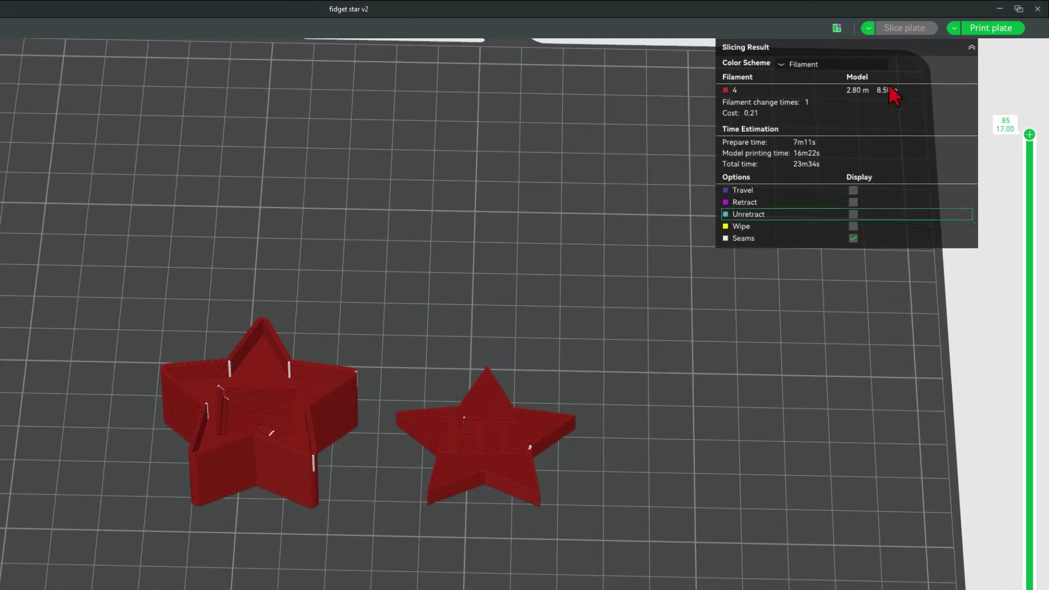
pyautogui.click(976, 30)
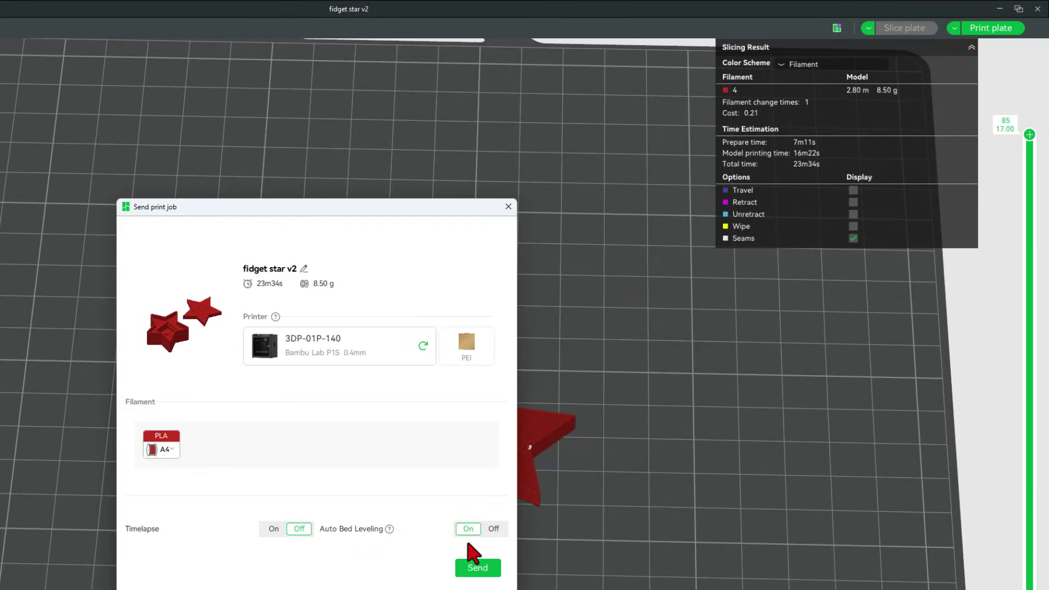
pyautogui.click(475, 568)
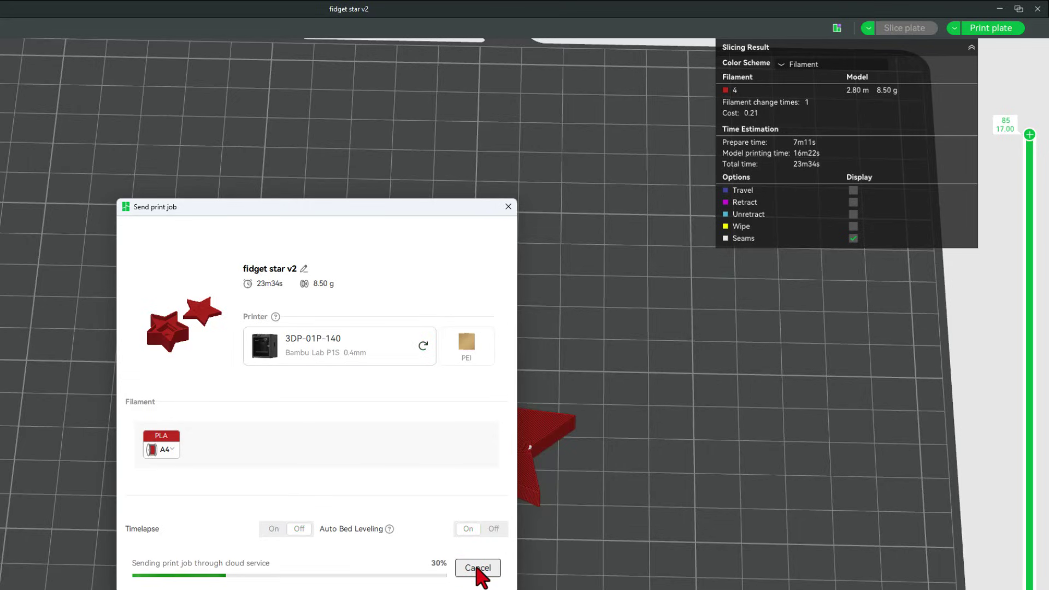